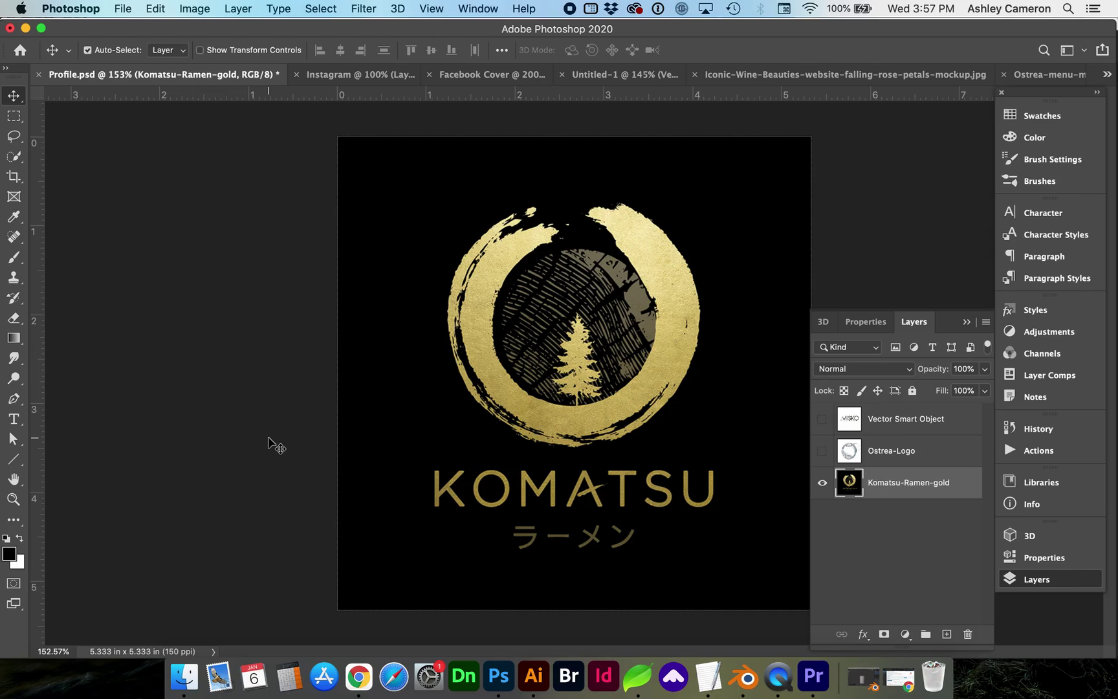
- Start a new document from the Web presets and name it 'Profile Picture'
{"action": "left_click", "coordinate": [119, 12]}
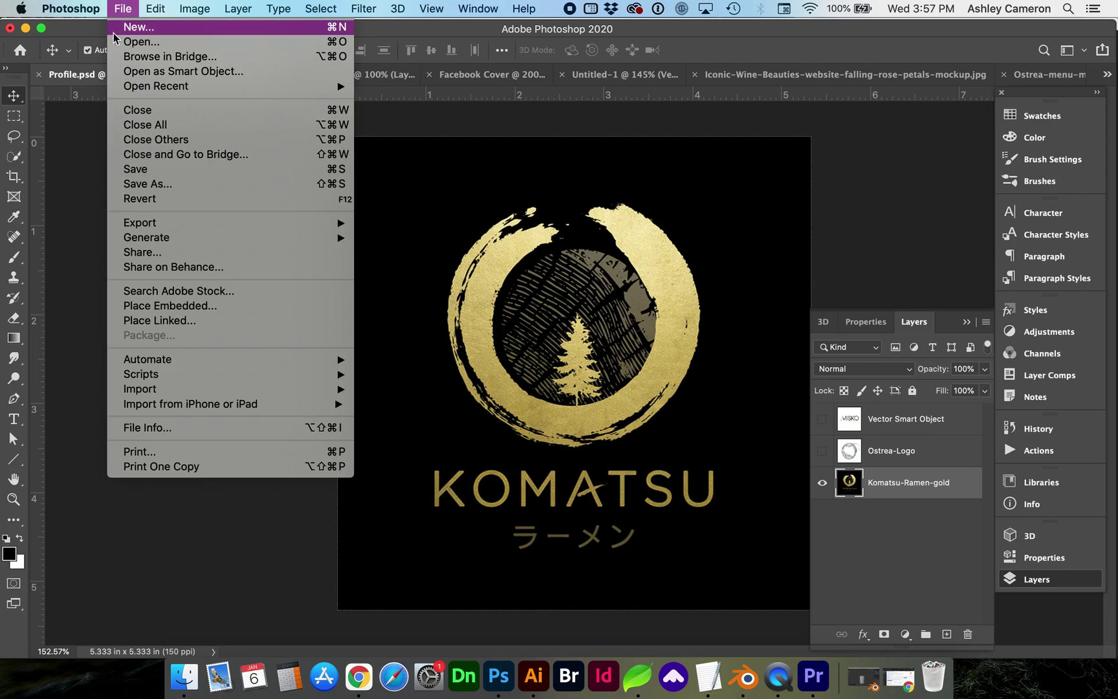
{"action": "left_click", "coordinate": [126, 28]}
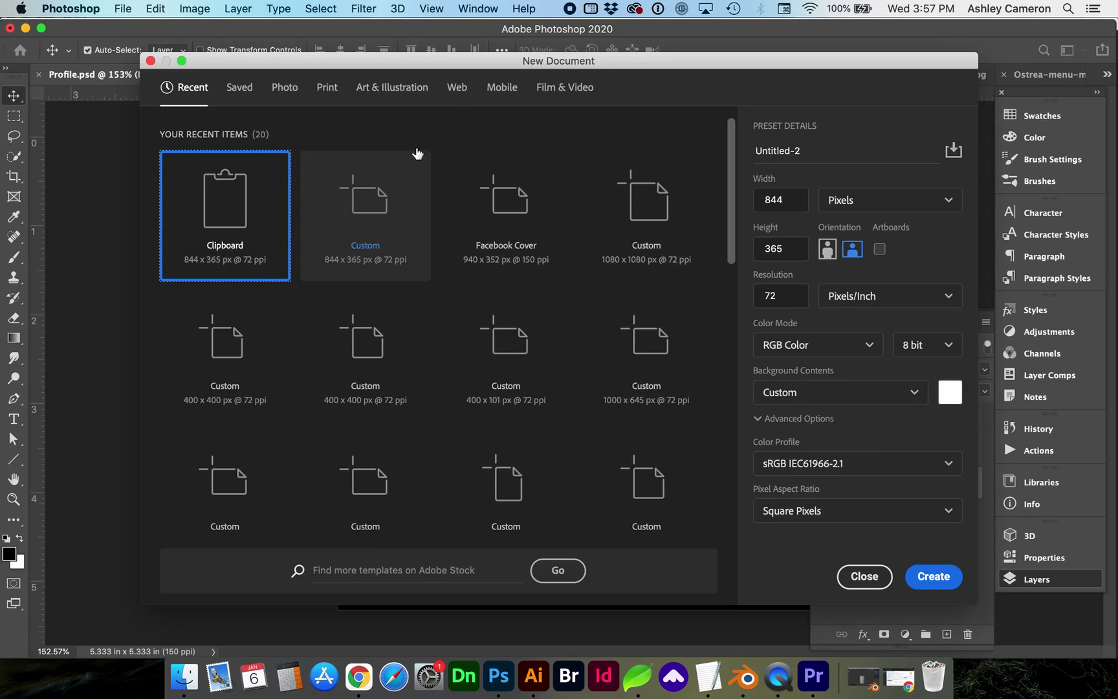
{"action": "left_click", "coordinate": [458, 90]}
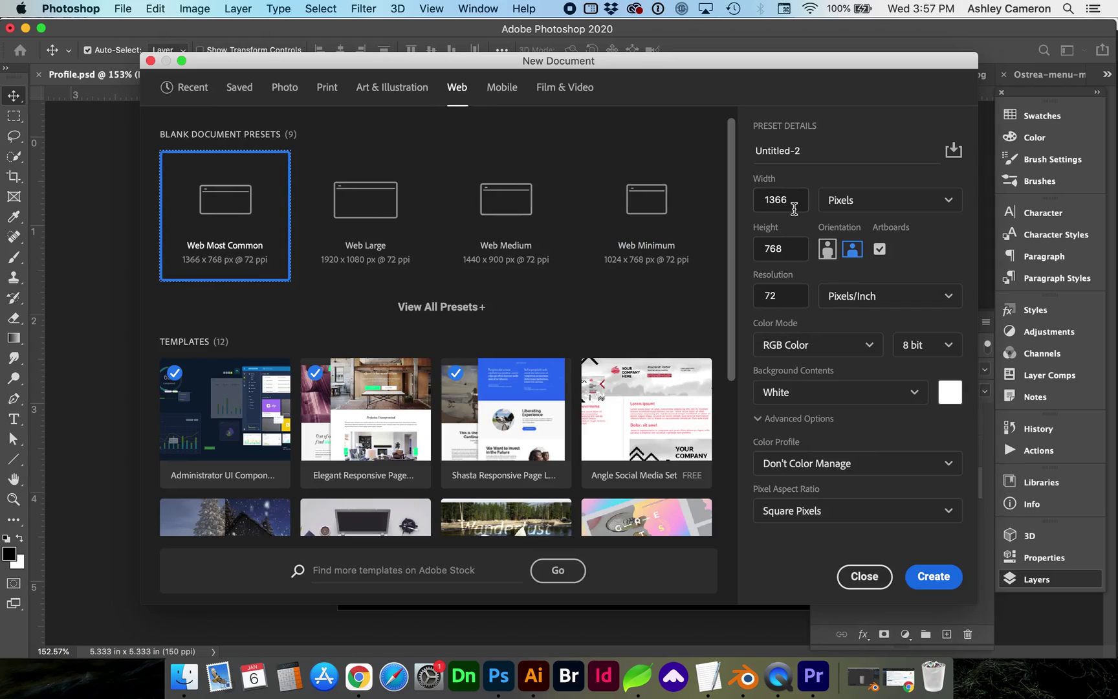
{"action": "double_click", "coordinate": [798, 152]}
{"action": "key", "text": "super+a"}
{"action": "type", "text": "Profile Picture"}
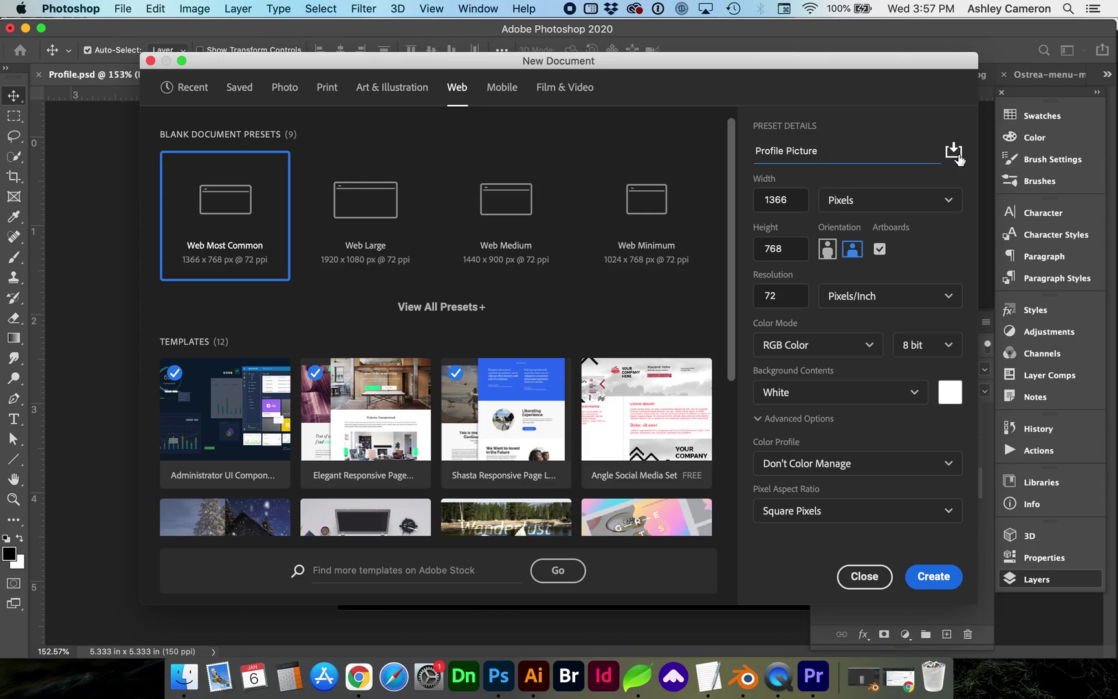
{"action": "left_click", "coordinate": [778, 200]}
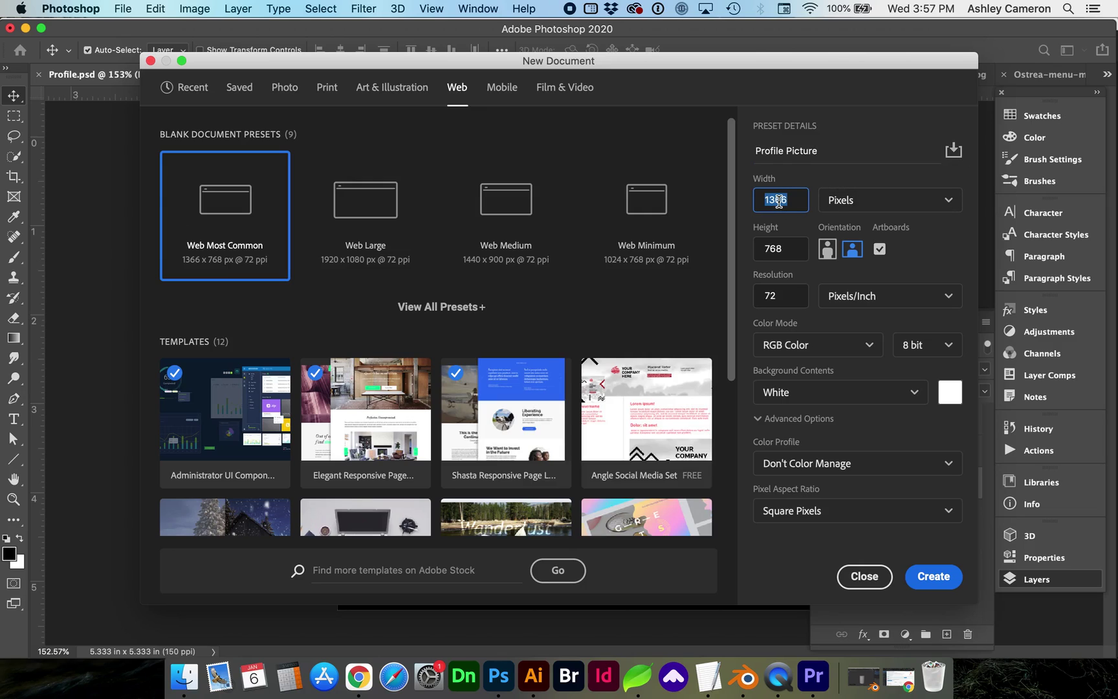
- In the TextEdit size notes, look up and select the Twitter Profile size of 400 x 400px
{"action": "left_click", "coordinate": [708, 676]}
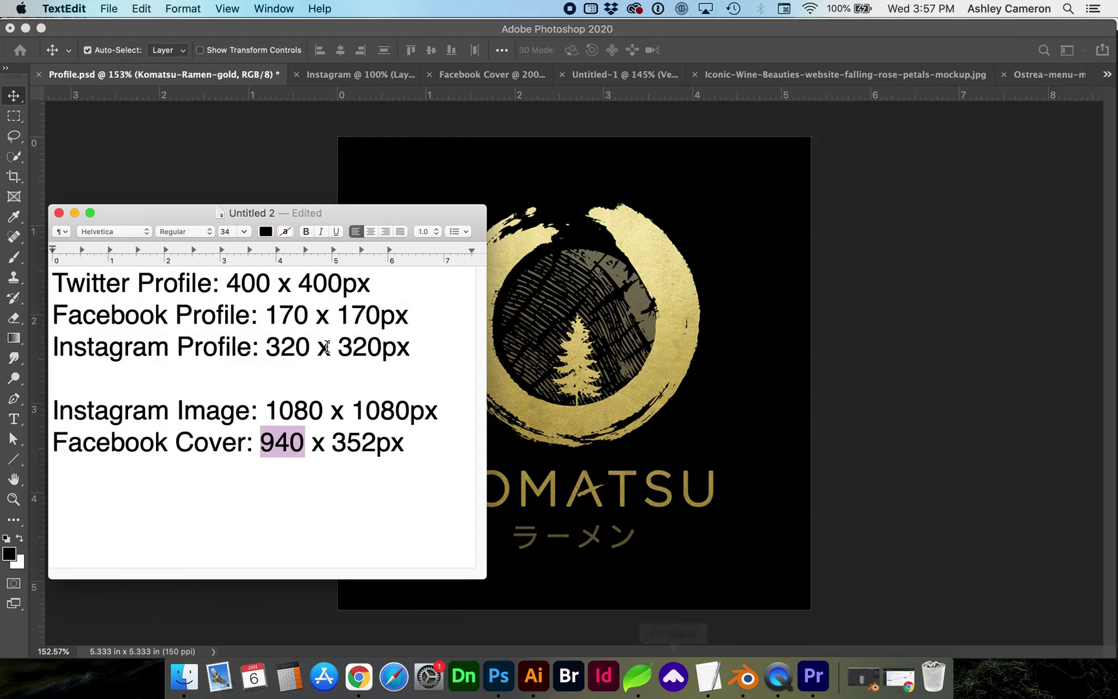
{"action": "left_click_drag", "start_coordinate": [226, 283], "coordinate": [386, 351]}
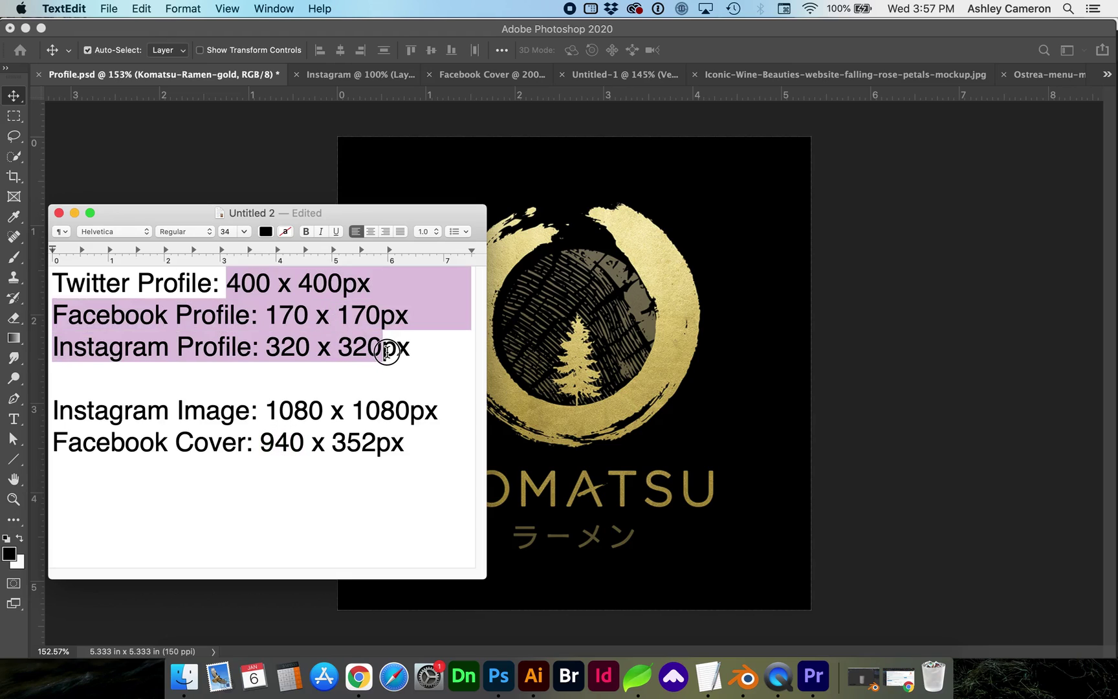
{"action": "left_click_drag", "start_coordinate": [53, 282], "coordinate": [408, 351]}
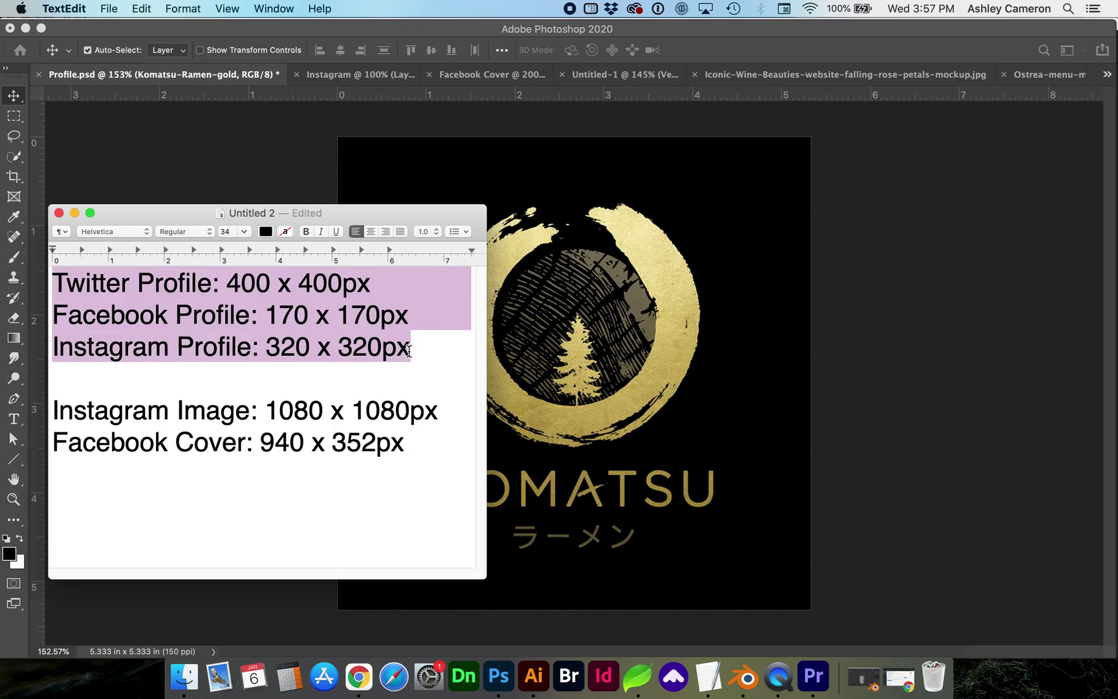
{"action": "left_click", "coordinate": [255, 293]}
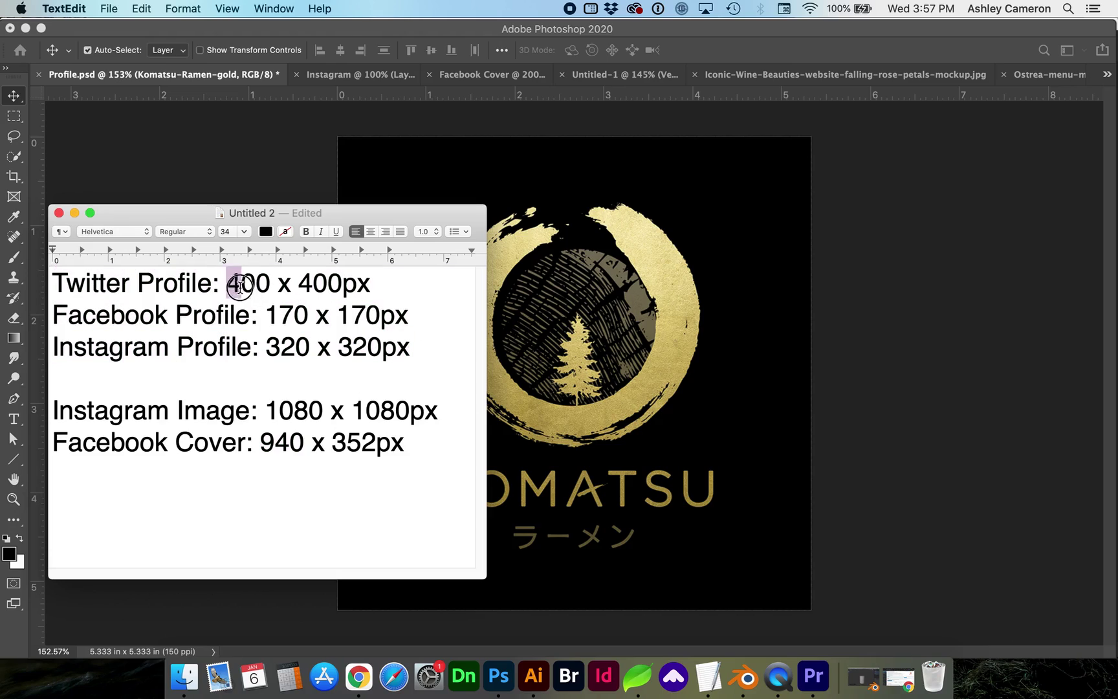
{"action": "mouse_move", "coordinate": [230, 285]}
{"action": "left_mouse_down"}
{"action": "mouse_move", "coordinate": [309, 317]}
{"action": "mouse_move", "coordinate": [289, 357]}
{"action": "mouse_move", "coordinate": [247, 285]}
{"action": "mouse_move", "coordinate": [227, 285]}
{"action": "left_mouse_up"}
{"action": "double_click", "coordinate": [230, 283]}
{"action": "double_click", "coordinate": [245, 285]}
{"action": "left_click", "coordinate": [244, 285]}
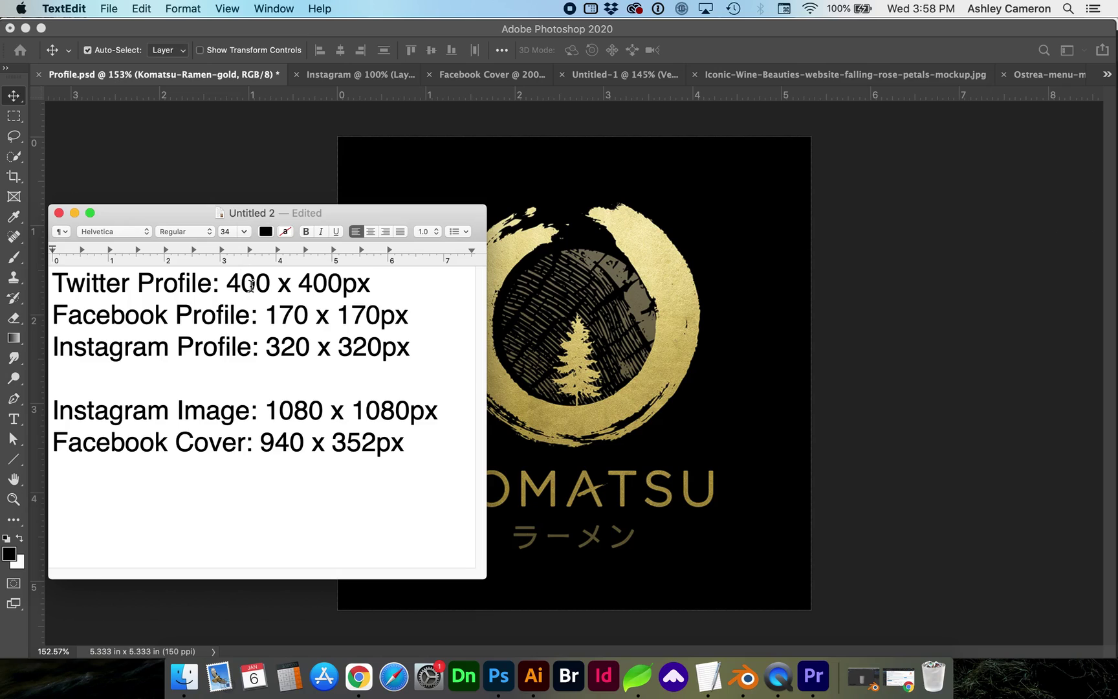
{"action": "double_click", "coordinate": [247, 283]}
- Set width and height to 800 px, turn off Artboards, and choose Working RGB: sRGB IEC61966-2.1
{"action": "left_click", "coordinate": [498, 676]}
{"action": "key", "text": "super+n"}
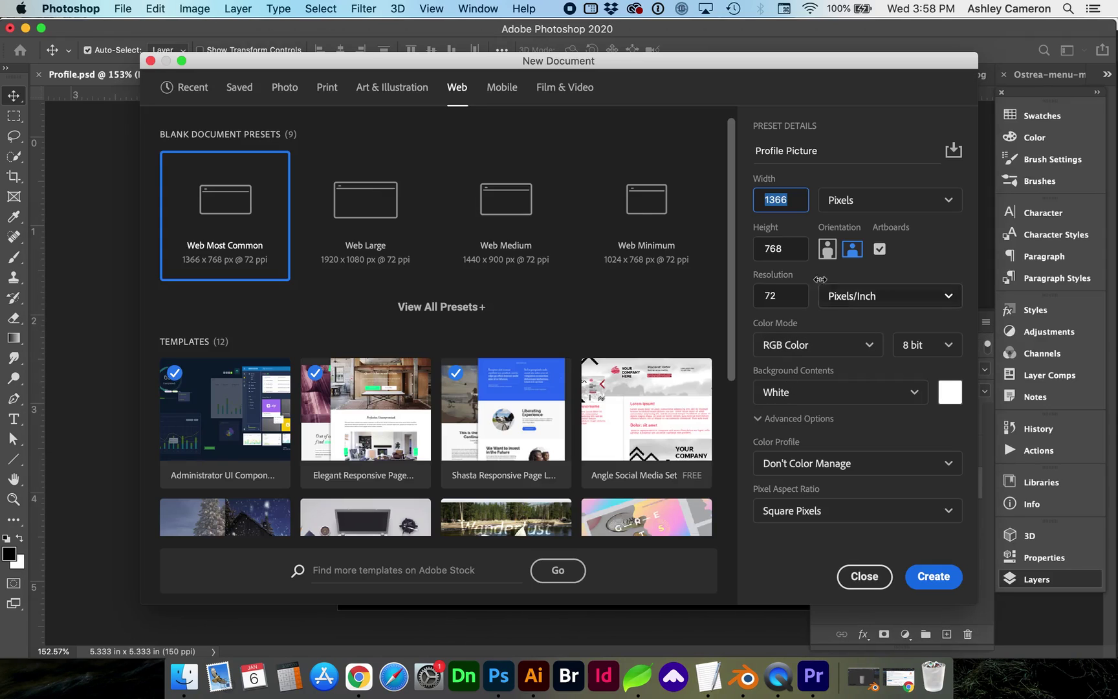
{"action": "type", "text": "800"}
{"action": "key", "text": "Tab"}
{"action": "key", "text": "Tab"}
{"action": "type", "text": "800"}
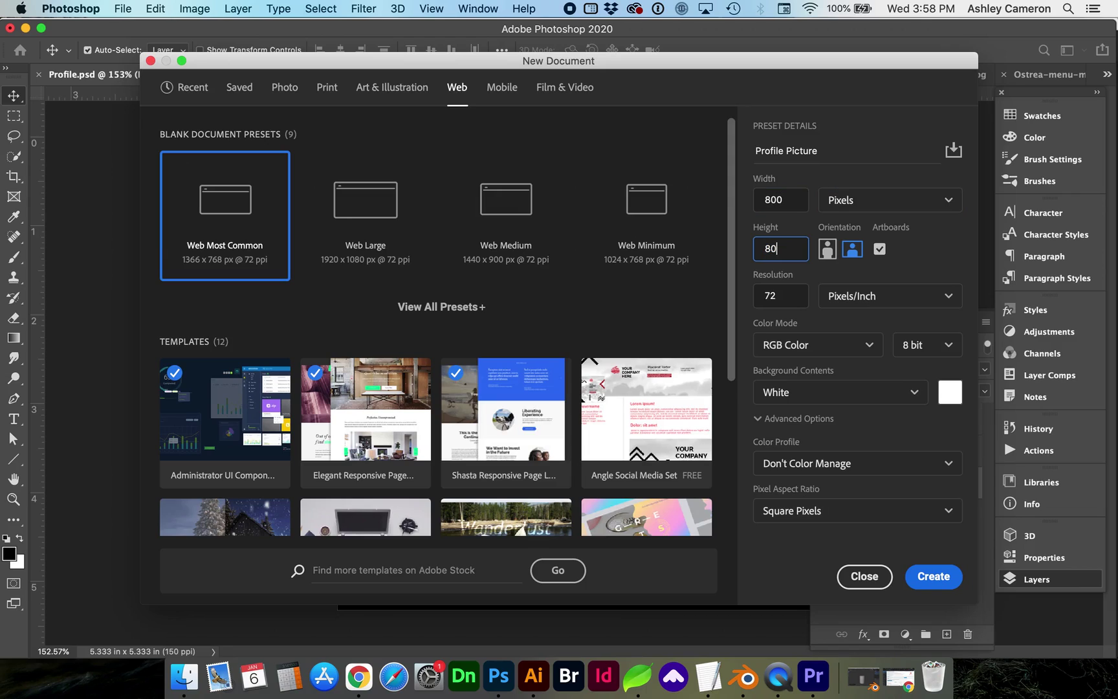
{"action": "left_click", "coordinate": [879, 250]}
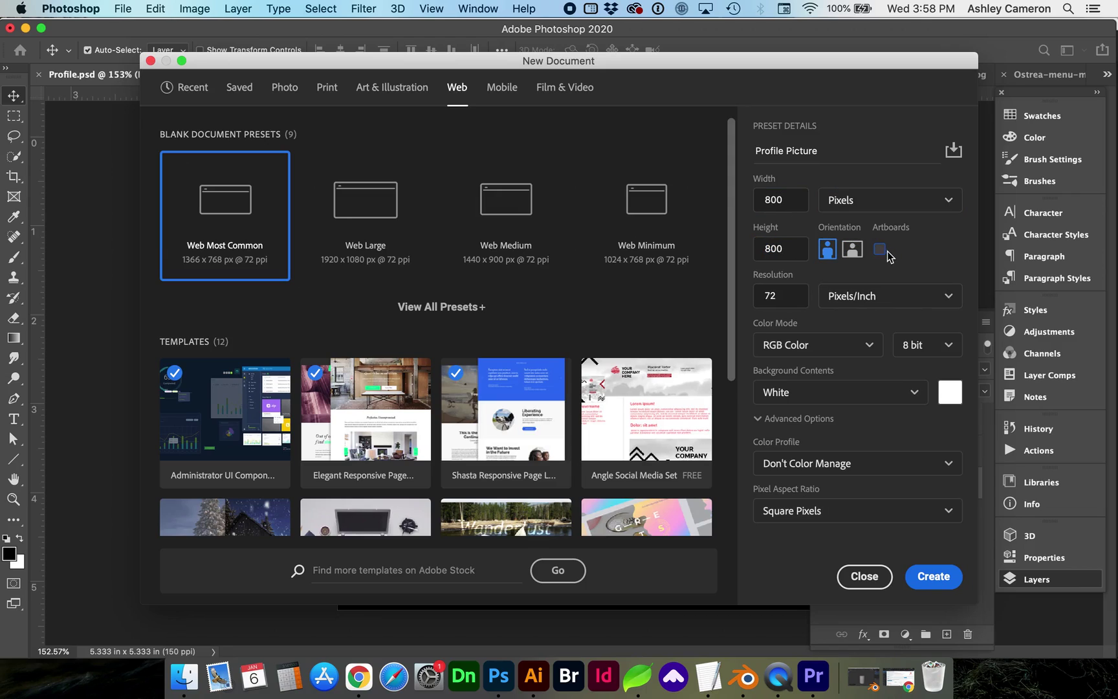
{"action": "double_click", "coordinate": [774, 296]}
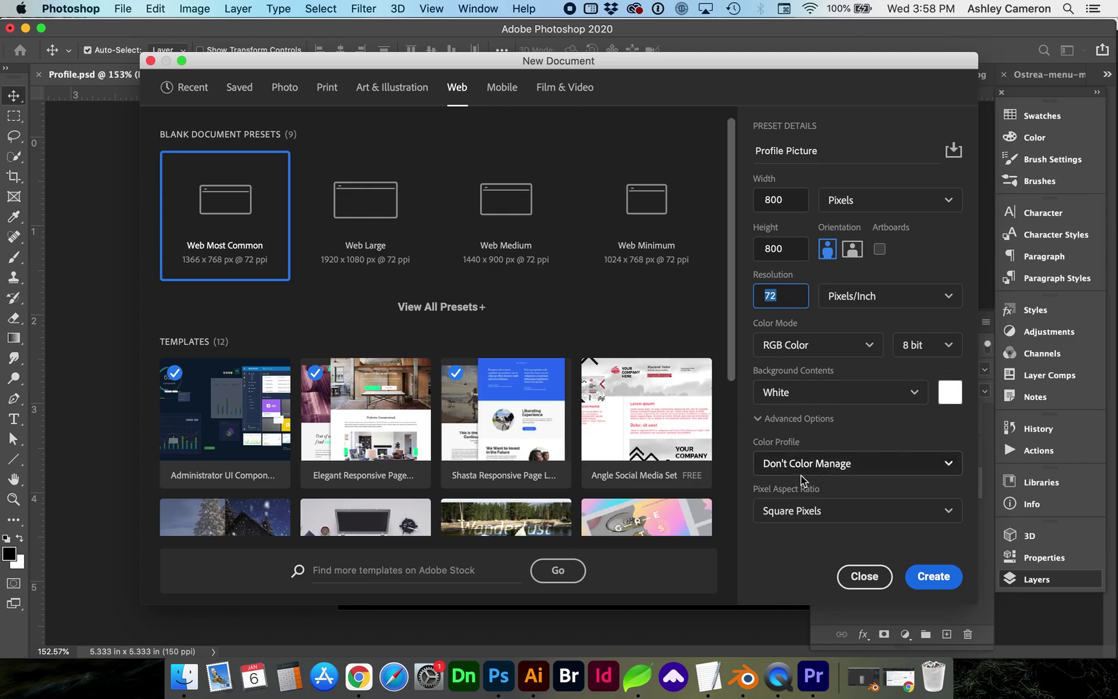
{"action": "left_click", "coordinate": [837, 464]}
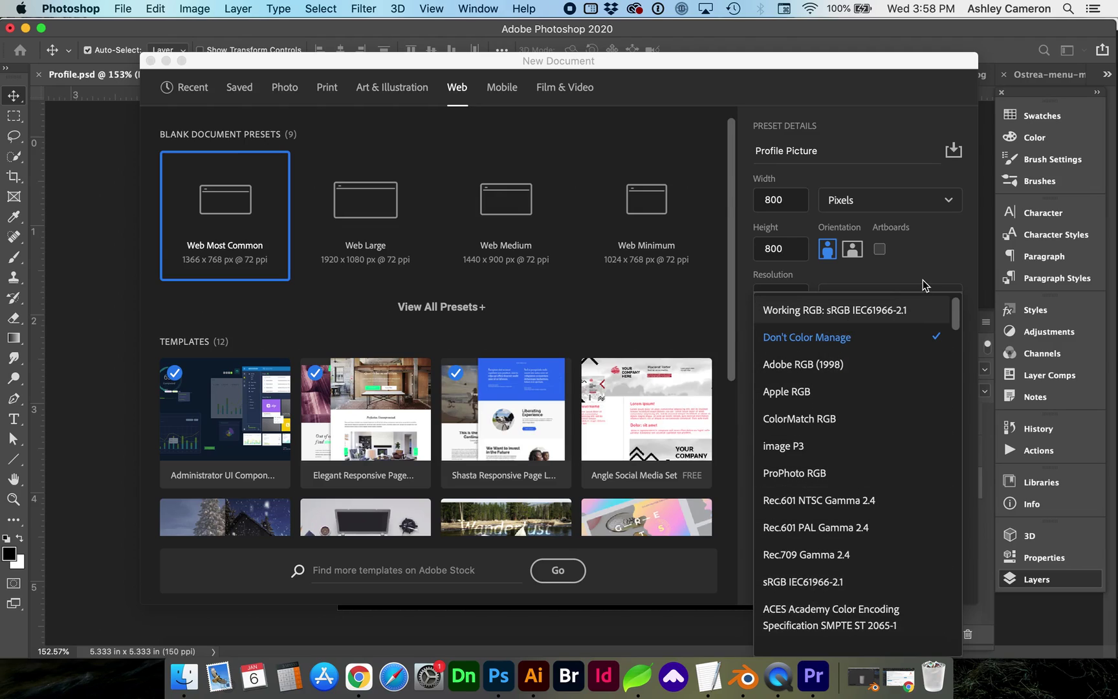
{"action": "left_click", "coordinate": [886, 320]}
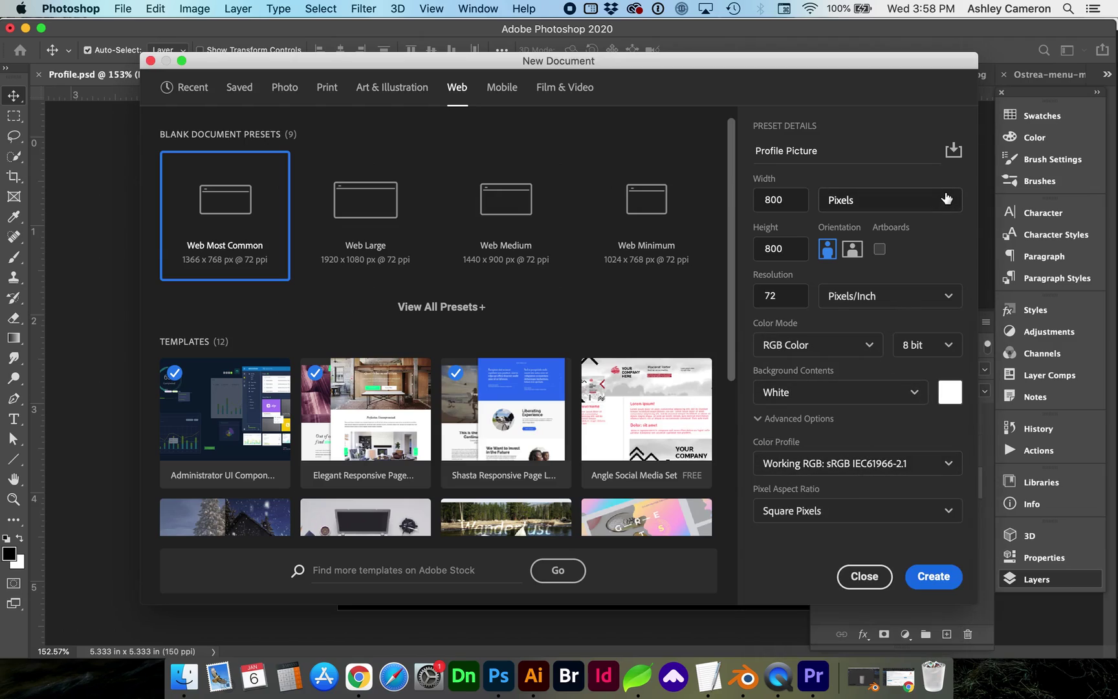
- Save the settings as the 'Social Media Profile' preset, create the blank 800 x 800 document, and return to Profile.psd
{"action": "left_click", "coordinate": [952, 153]}
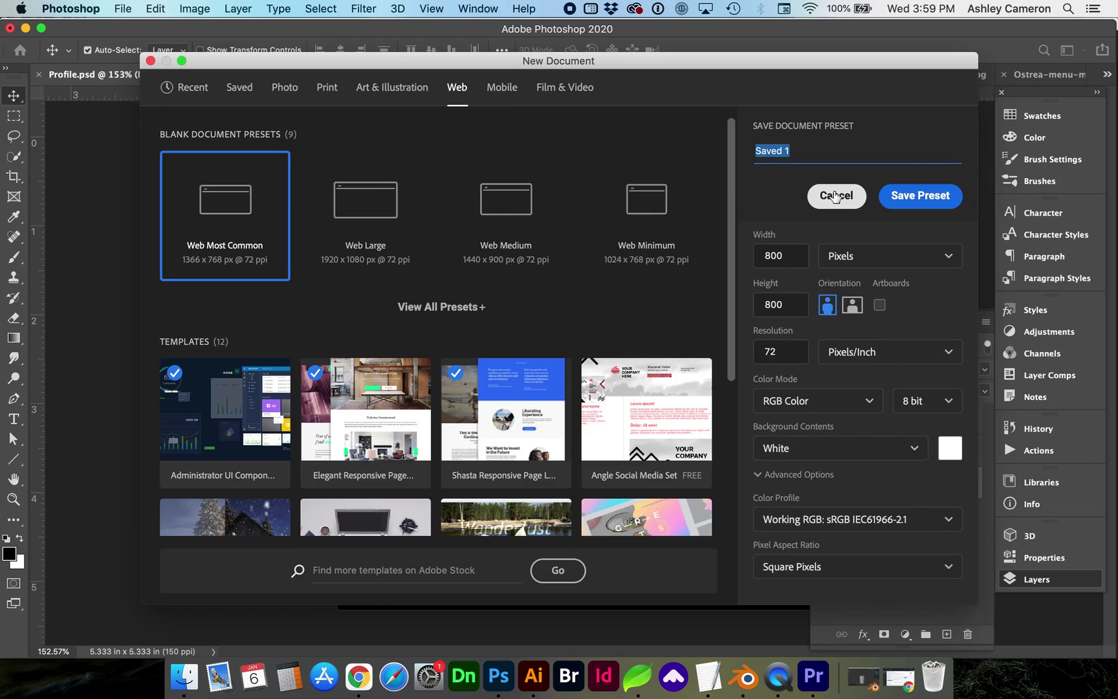
{"action": "type", "text": "Social Media Profile"}
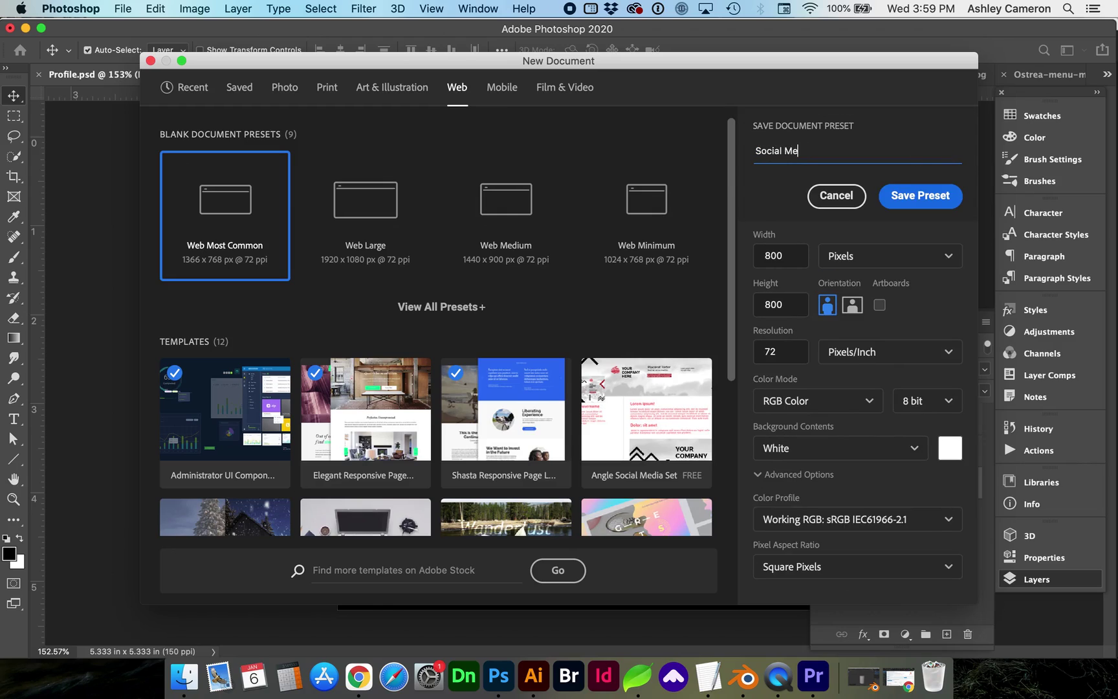
{"action": "left_click", "coordinate": [893, 193]}
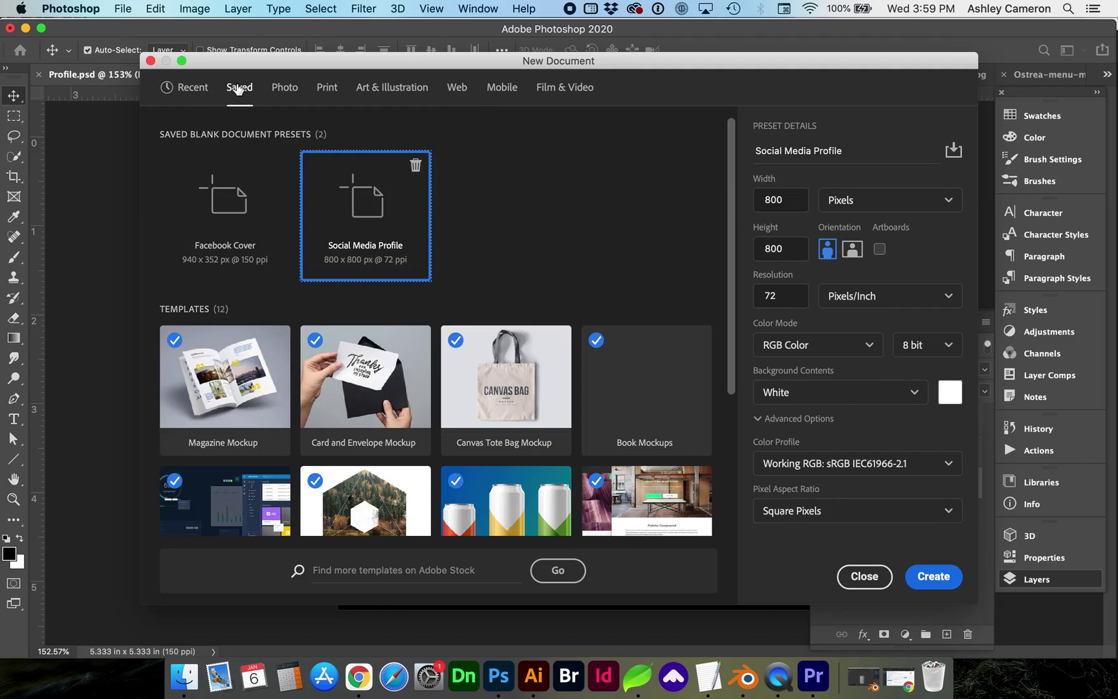
{"action": "left_click", "coordinate": [934, 577]}
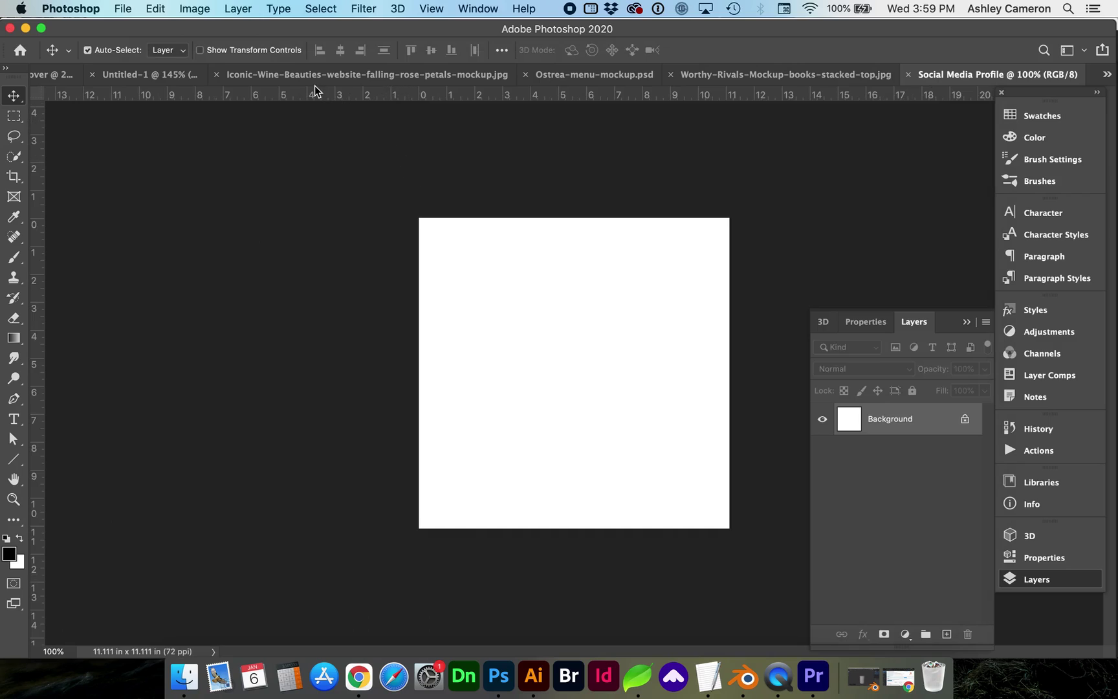
{"action": "left_click", "coordinate": [170, 66]}
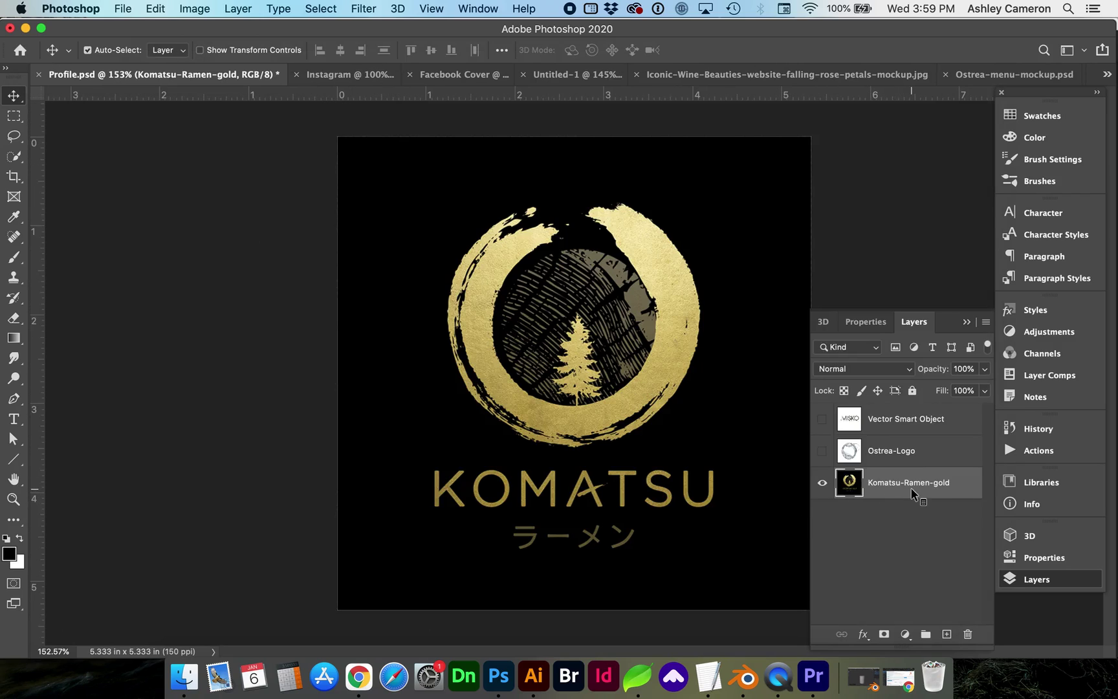
- Open Export As for the Komatsu logo and keep PNG as the 800 x 800 format
{"action": "right_click", "coordinate": [912, 490]}
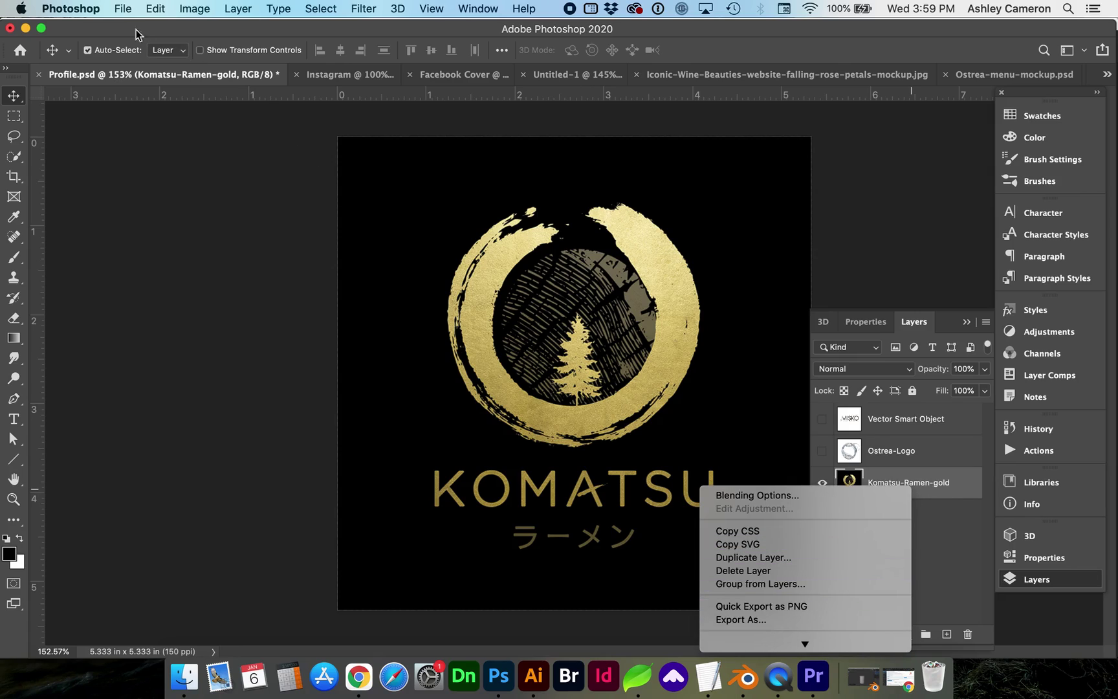
{"action": "left_click", "coordinate": [116, 11]}
{"action": "left_click", "coordinate": [120, 10]}
{"action": "mouse_move", "coordinate": [155, 223]}
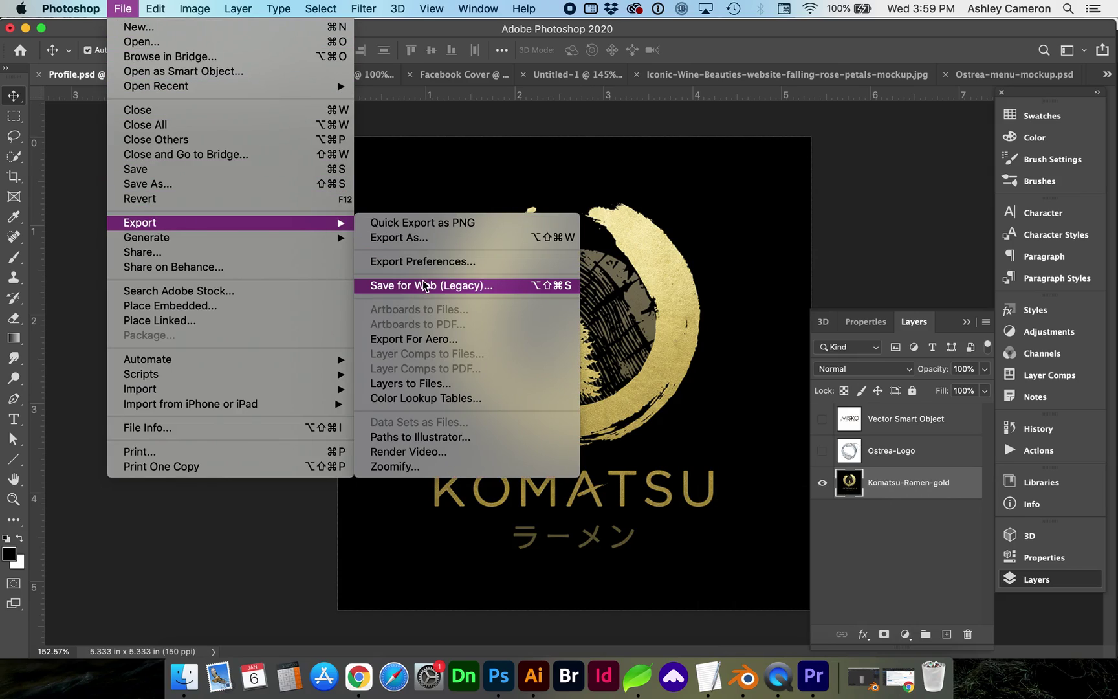
{"action": "left_click", "coordinate": [414, 242]}
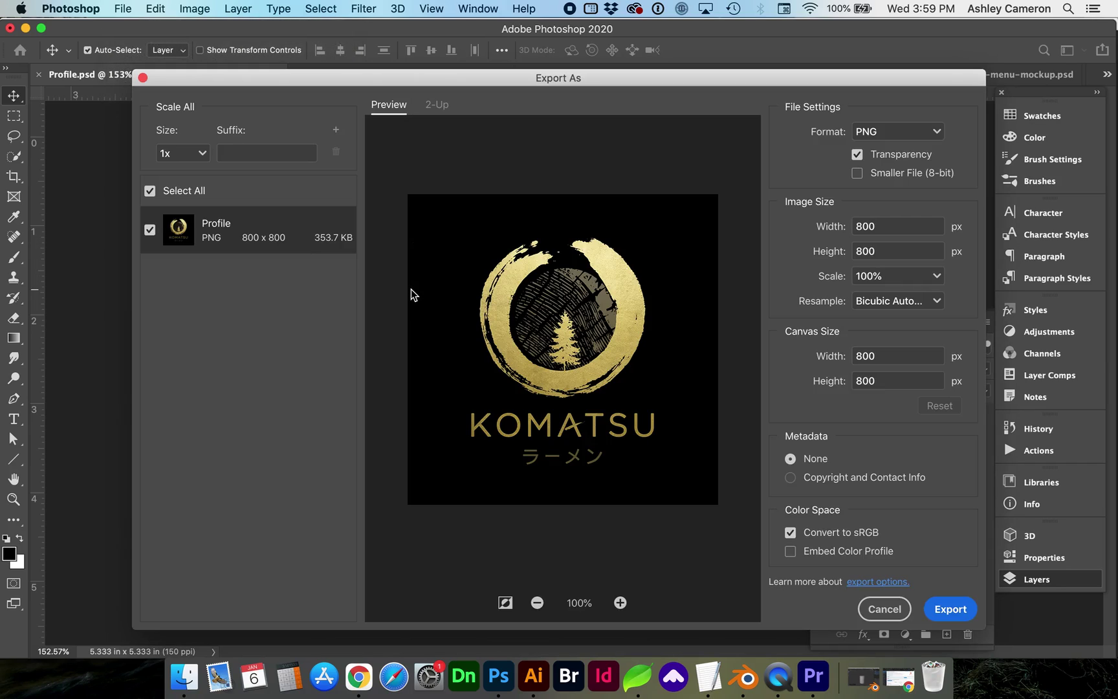
{"action": "left_click", "coordinate": [883, 132]}
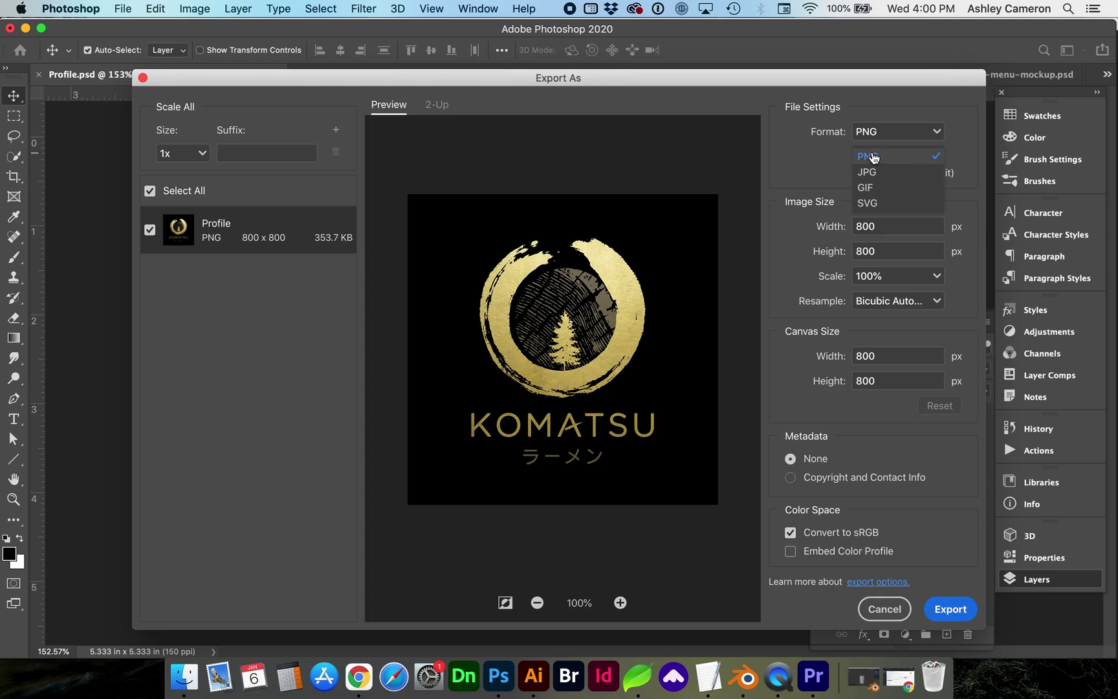
{"action": "left_click", "coordinate": [873, 156]}
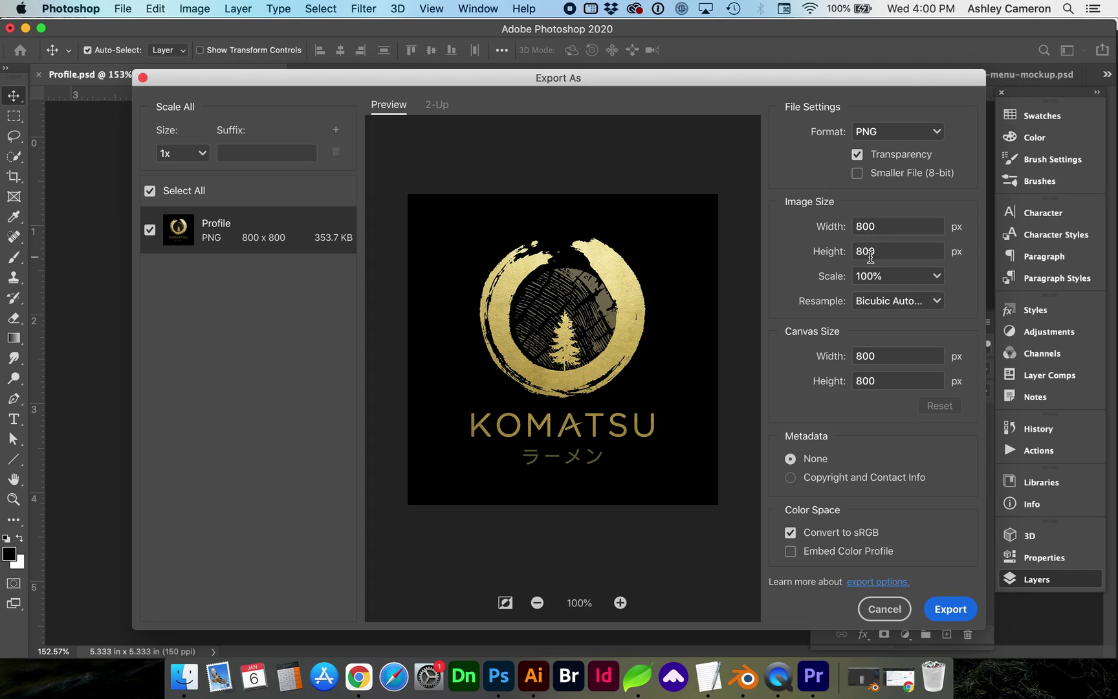
{"action": "left_click", "coordinate": [888, 308]}
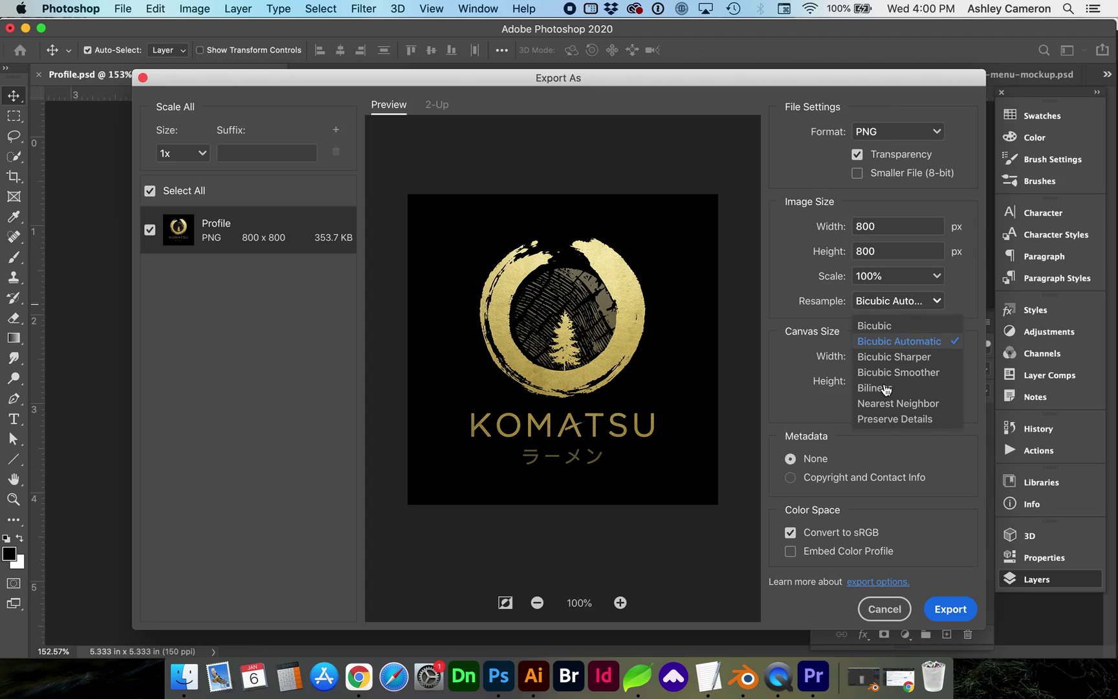
- Pick Preserve Details as the Resample method in the Export As dialog
{"action": "left_click", "coordinate": [894, 419]}
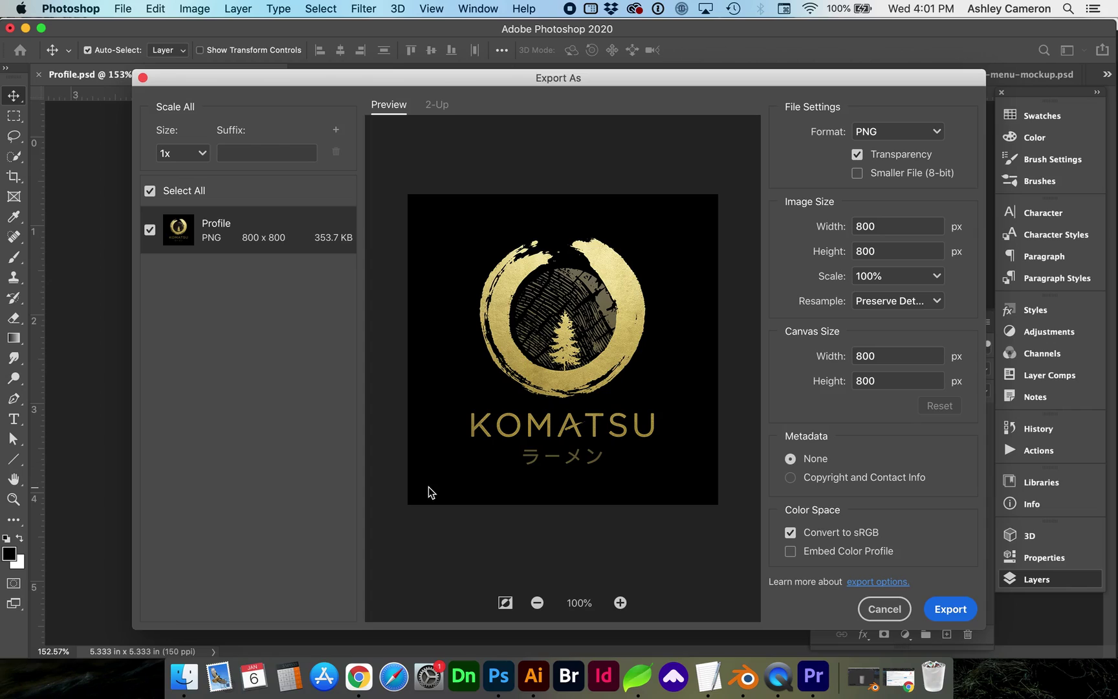
- Keep the format on PNG and save the export as Komatsu-Ramen-gold.png in Profile Picture
{"action": "left_click", "coordinate": [874, 135]}
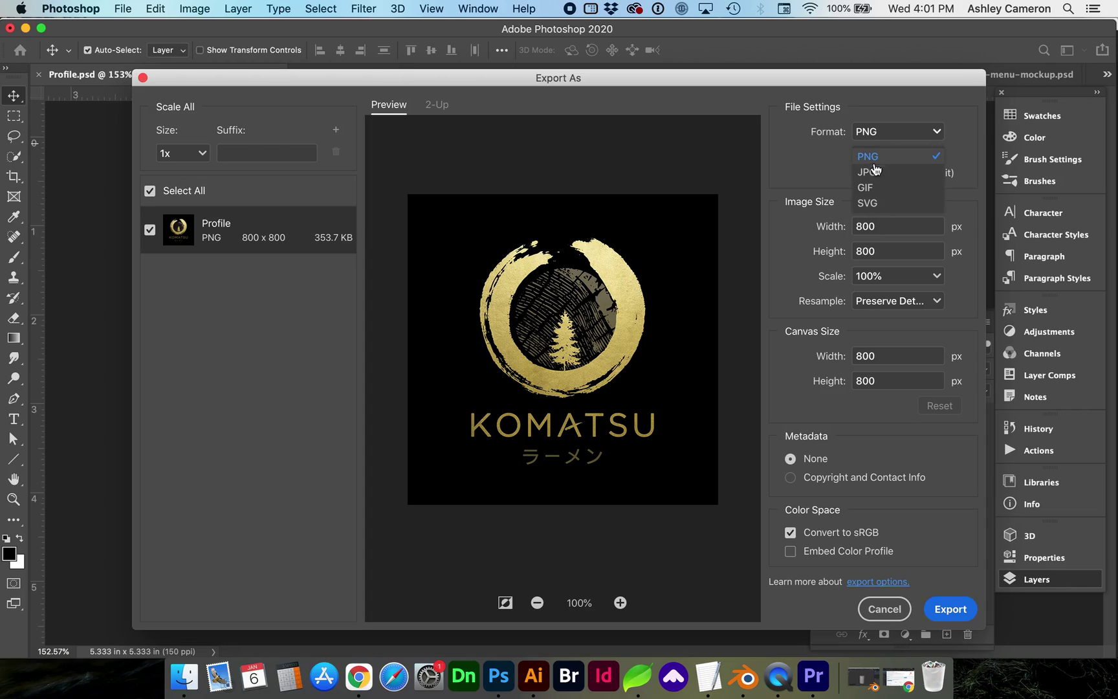
{"action": "left_click", "coordinate": [874, 167]}
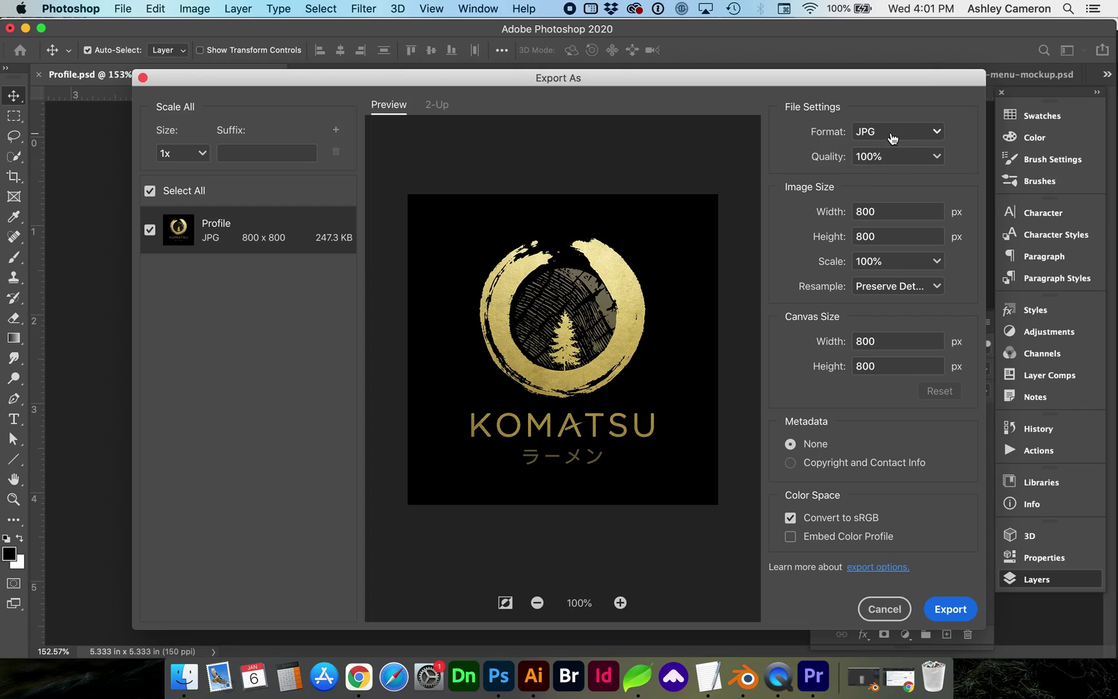
{"action": "left_click", "coordinate": [892, 134]}
{"action": "left_click", "coordinate": [882, 159]}
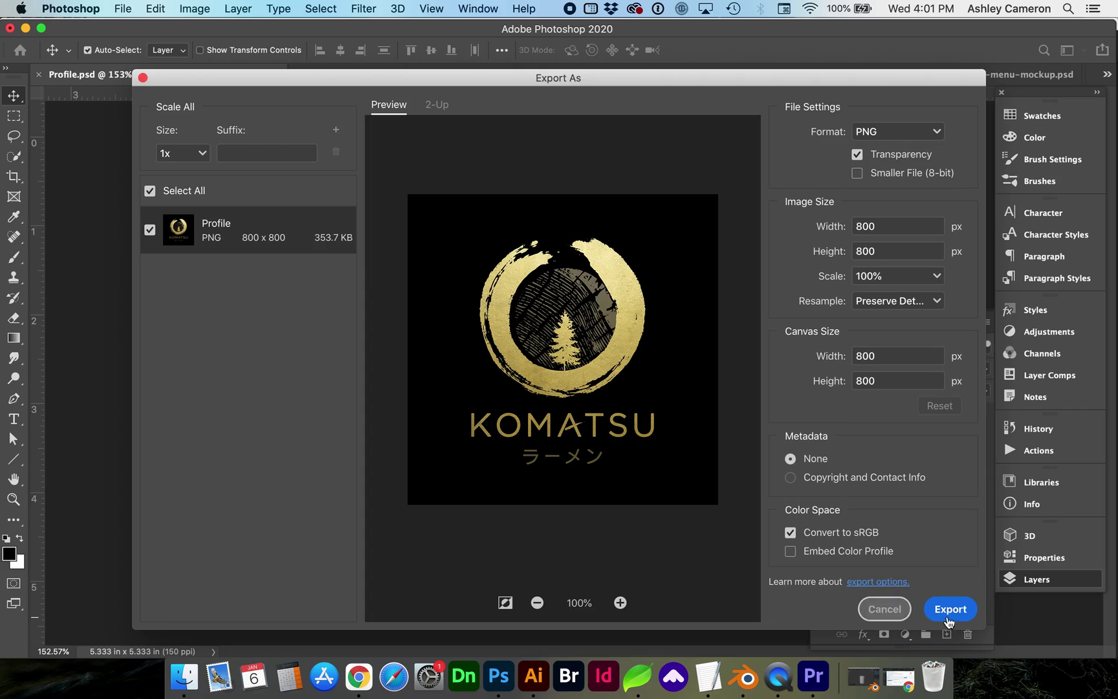
{"action": "left_click", "coordinate": [951, 608]}
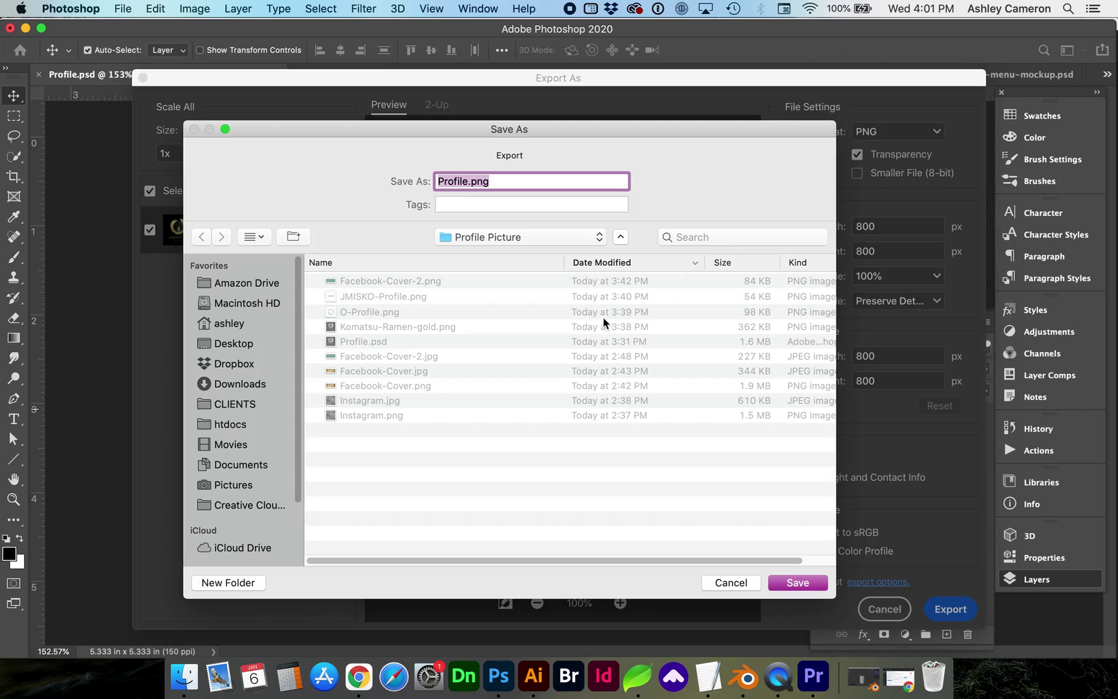
{"action": "left_click", "coordinate": [374, 326]}
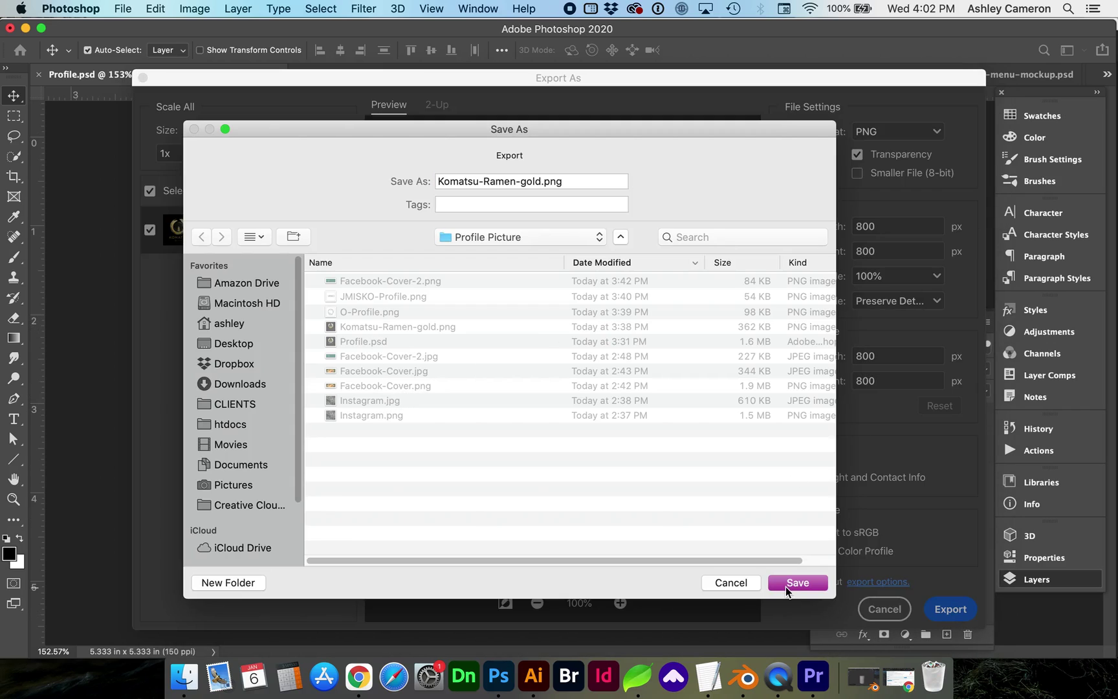
{"action": "left_click", "coordinate": [790, 584]}
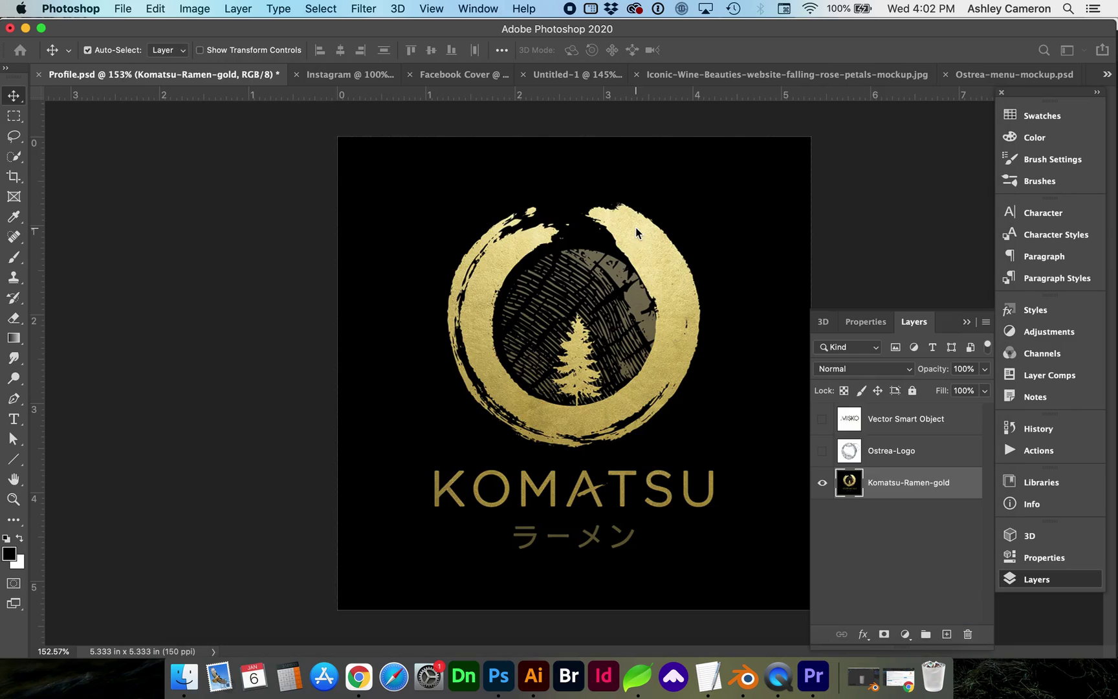
- Make the Ostrea-Logo layer visible and active, then bring up Save for Web for it
{"action": "left_click", "coordinate": [821, 451]}
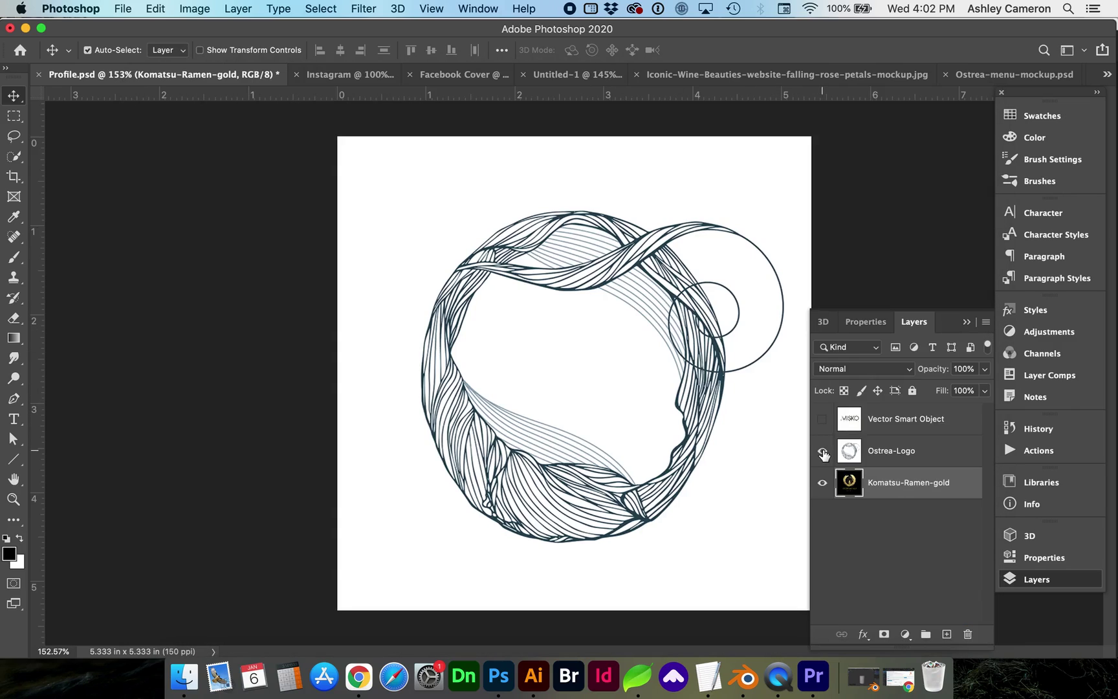
{"action": "left_click", "coordinate": [556, 264]}
{"action": "left_click", "coordinate": [122, 9]}
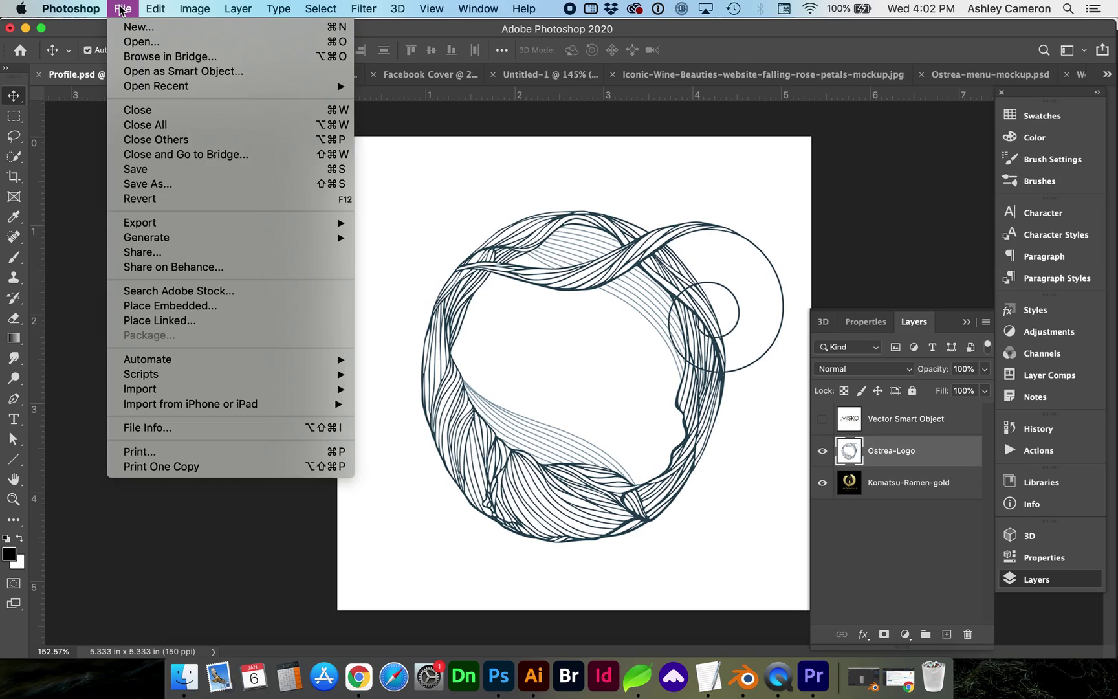
{"action": "mouse_move", "coordinate": [139, 223]}
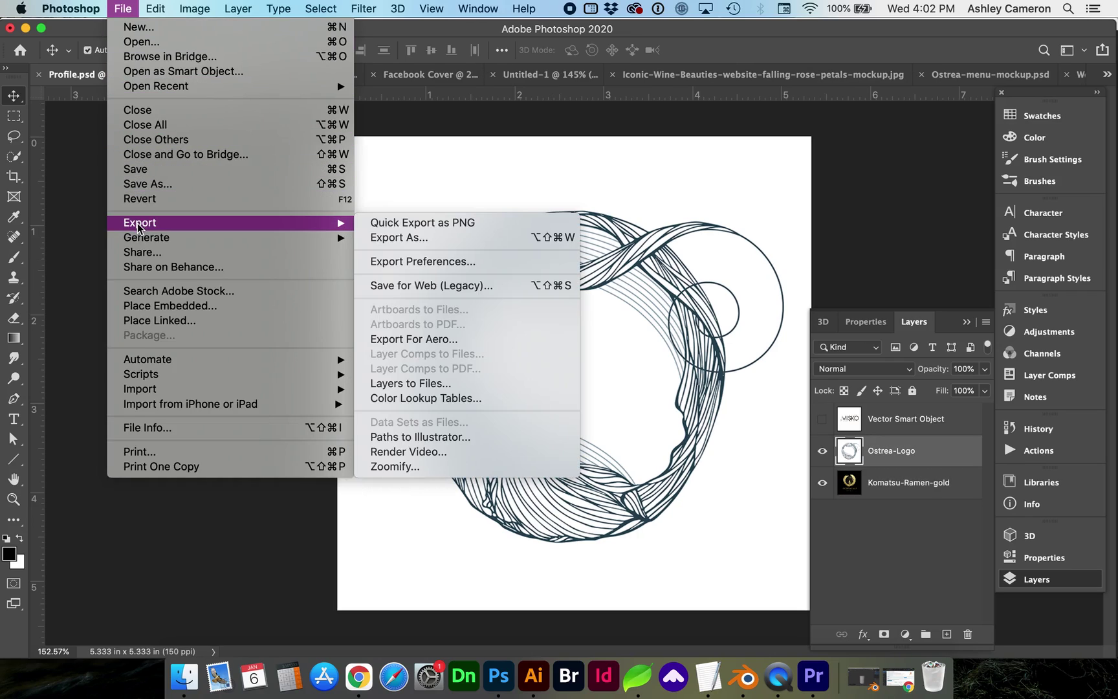
{"action": "left_click", "coordinate": [432, 286]}
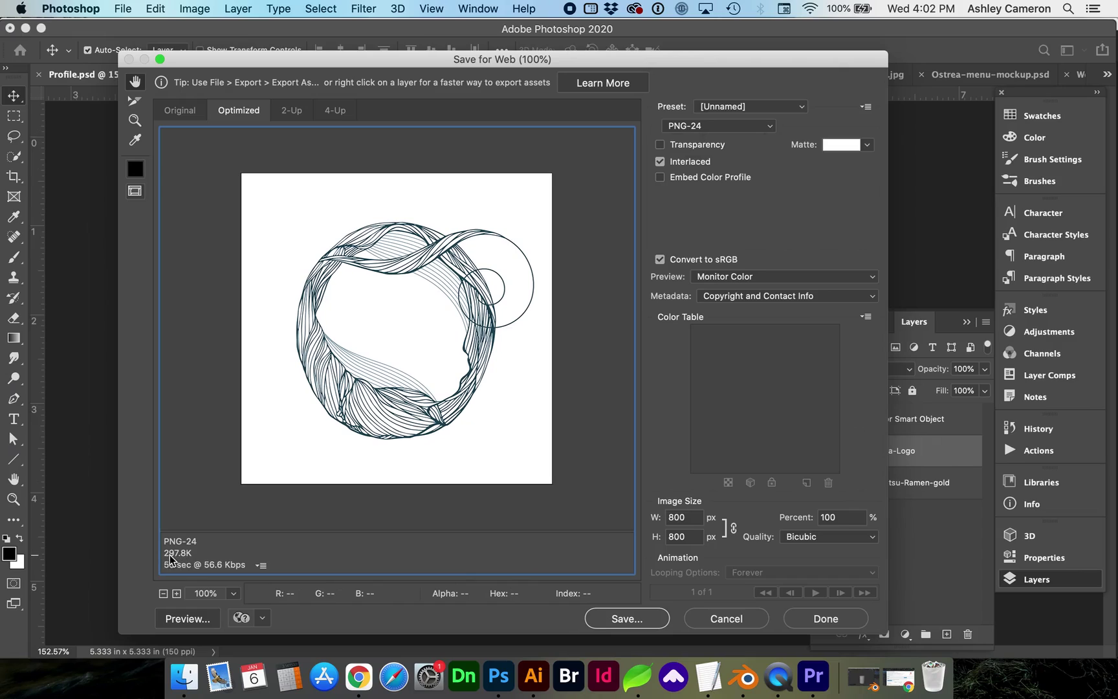
- Set the Ostrea logo's web output to PNG-8 after comparing PNG-24, preview at 200%, and start saving
{"action": "left_click", "coordinate": [692, 128]}
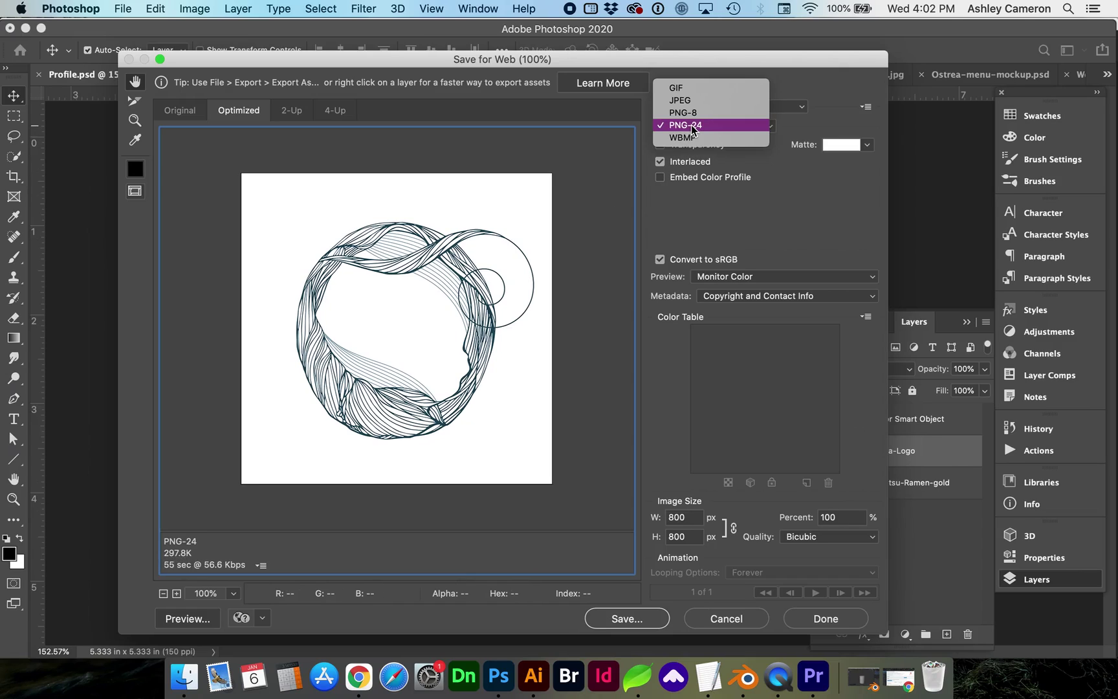
{"action": "left_click", "coordinate": [686, 112]}
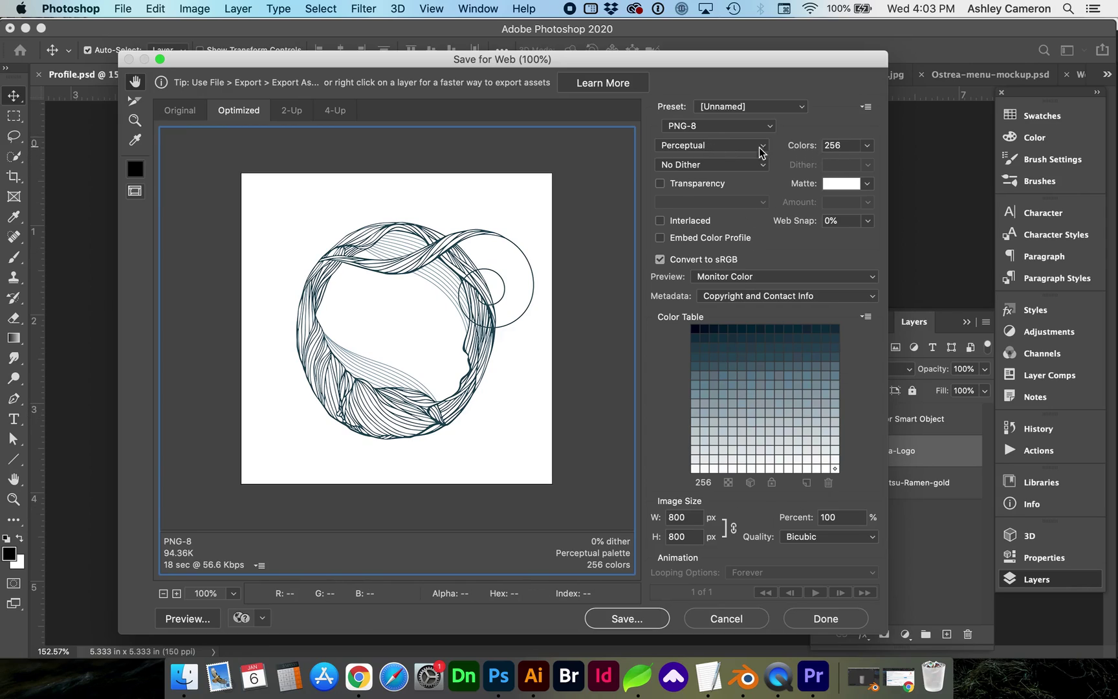
{"action": "left_click", "coordinate": [176, 594]}
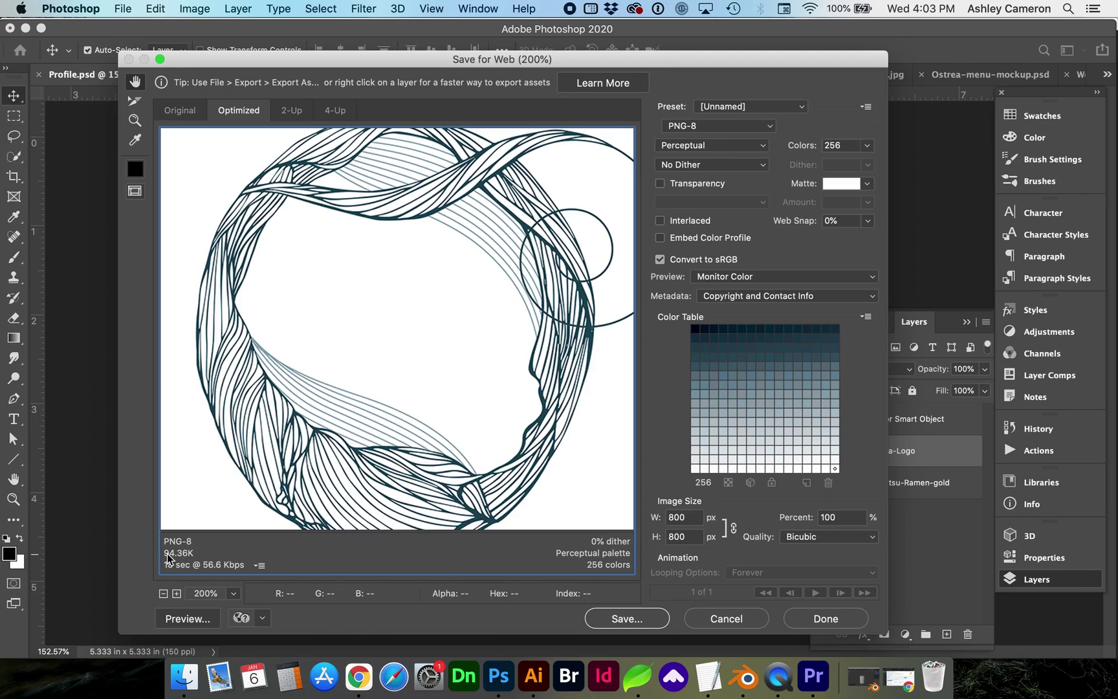
{"action": "left_click", "coordinate": [716, 127]}
{"action": "left_click", "coordinate": [707, 139]}
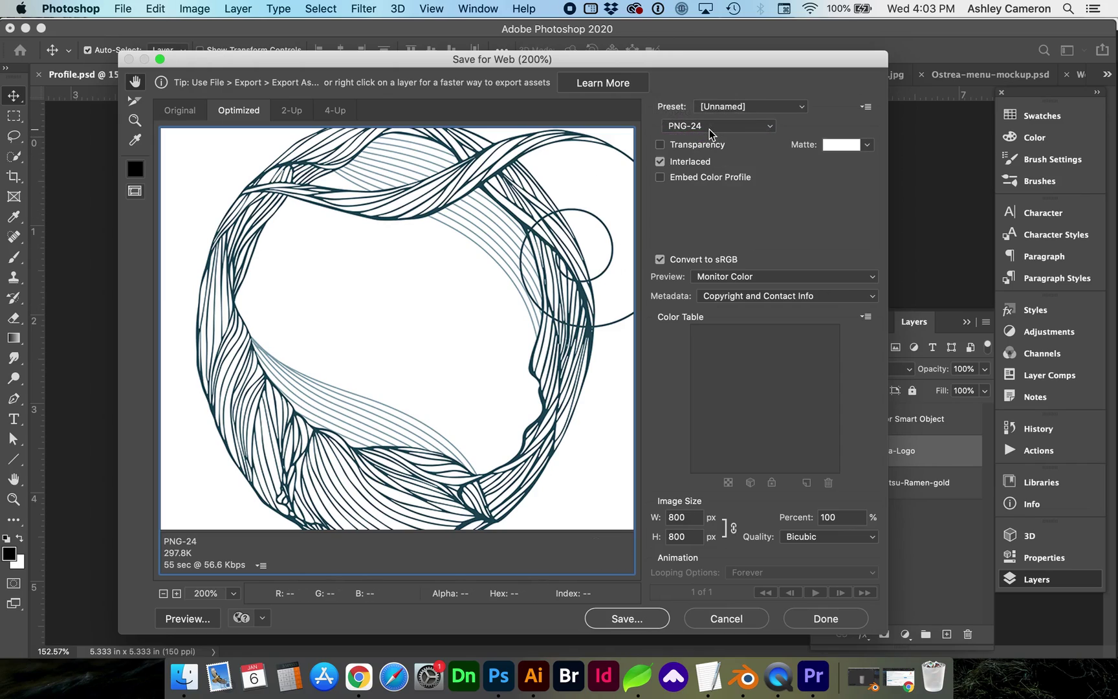
{"action": "left_click", "coordinate": [710, 130]}
{"action": "left_click", "coordinate": [700, 113]}
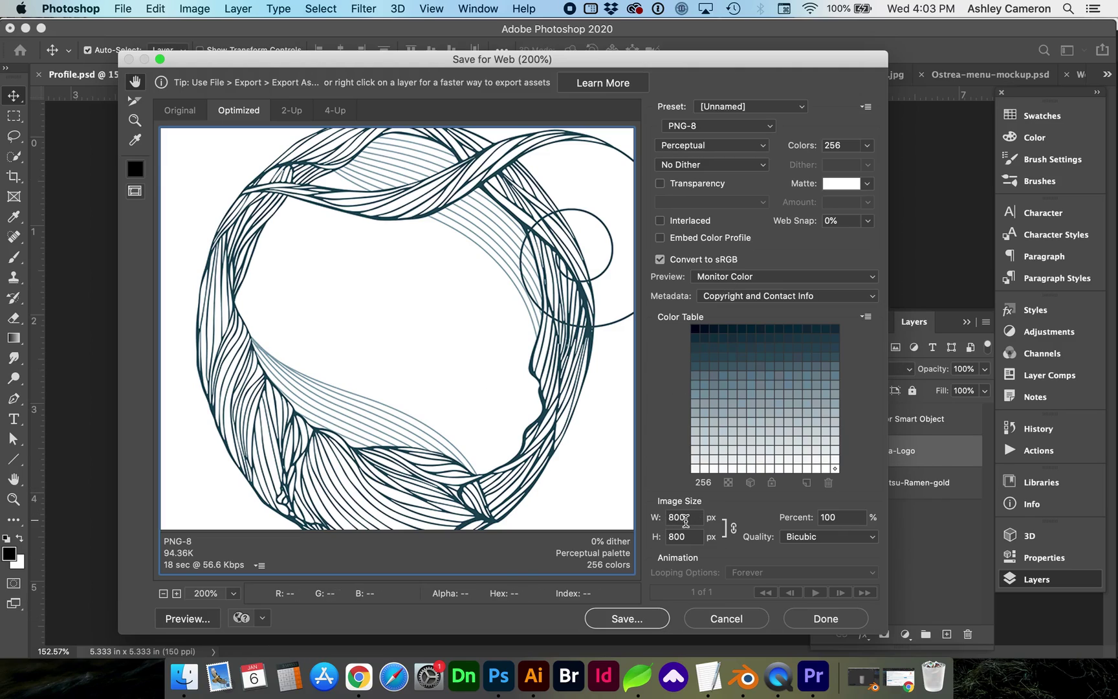
{"action": "left_click", "coordinate": [626, 619]}
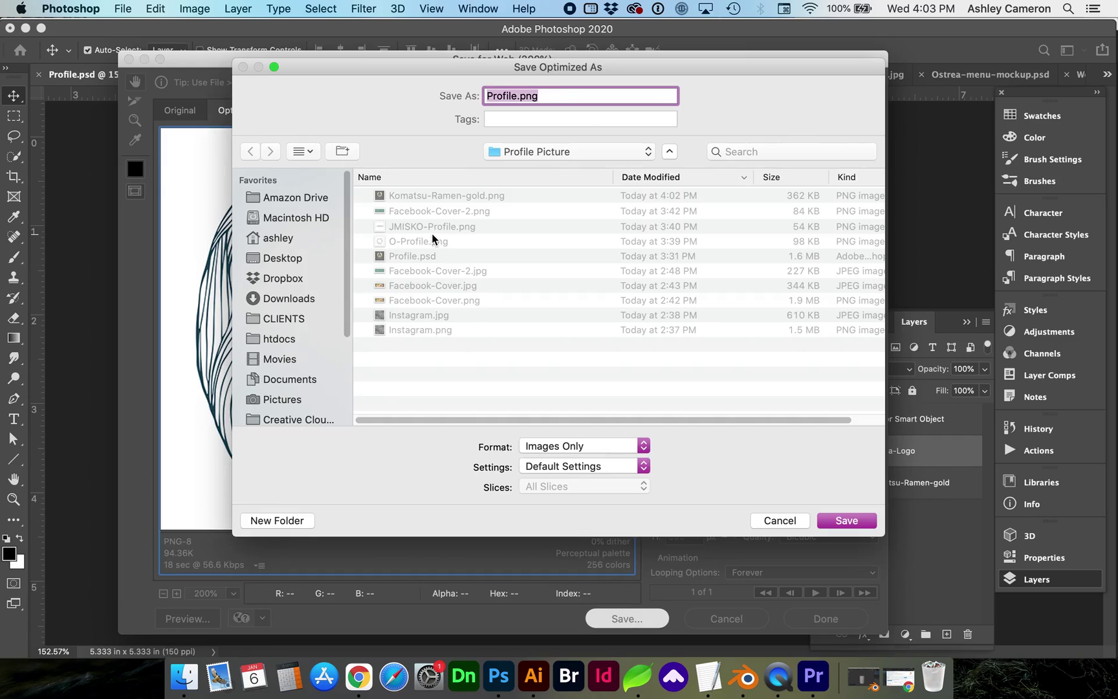
- Save as O-Profile.png, confirm both Replace prompts, then show the JMISKO logo layer
{"action": "left_click", "coordinate": [429, 242]}
{"action": "left_click", "coordinate": [853, 520]}
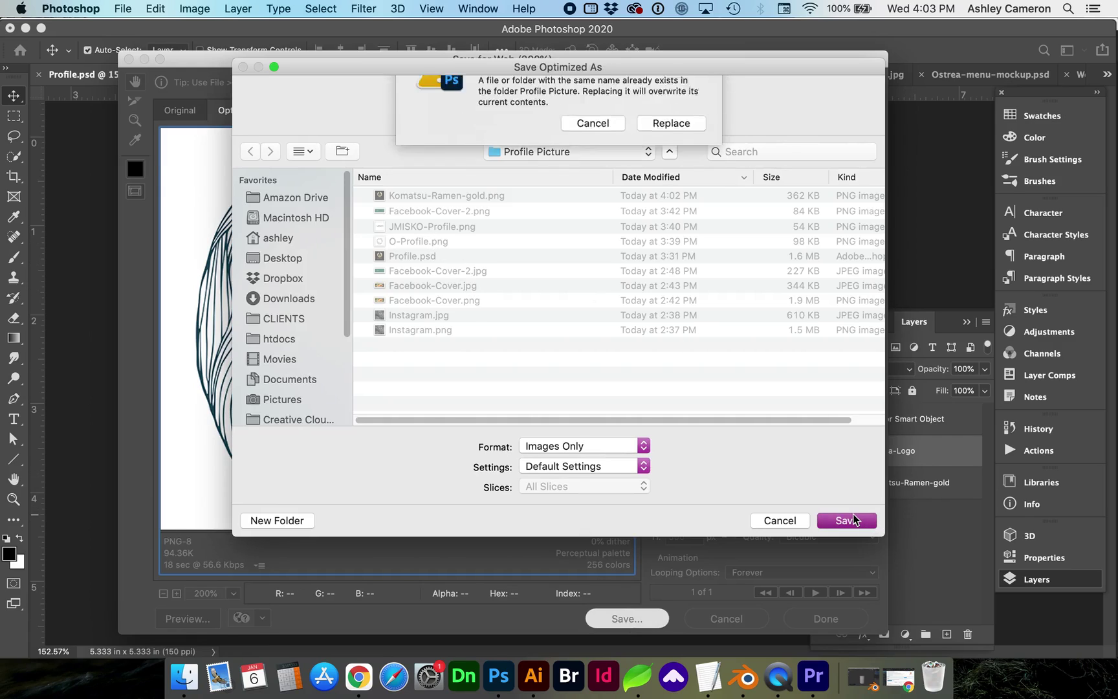
{"action": "left_click", "coordinate": [682, 169]}
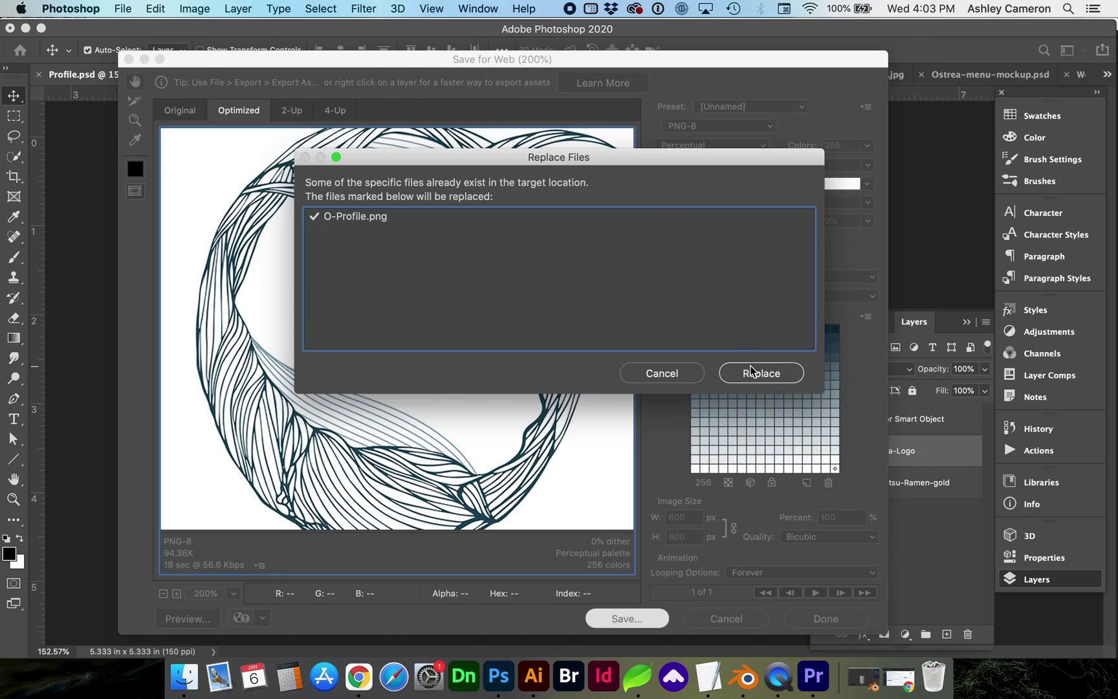
{"action": "left_click", "coordinate": [737, 374]}
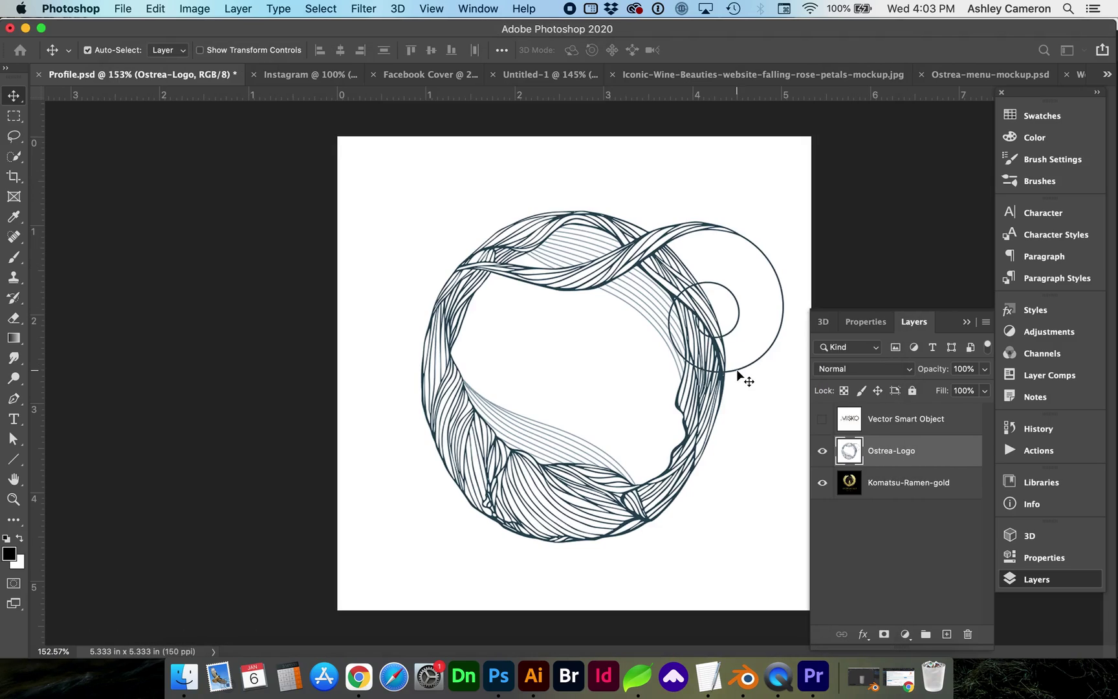
{"action": "left_click", "coordinate": [820, 419]}
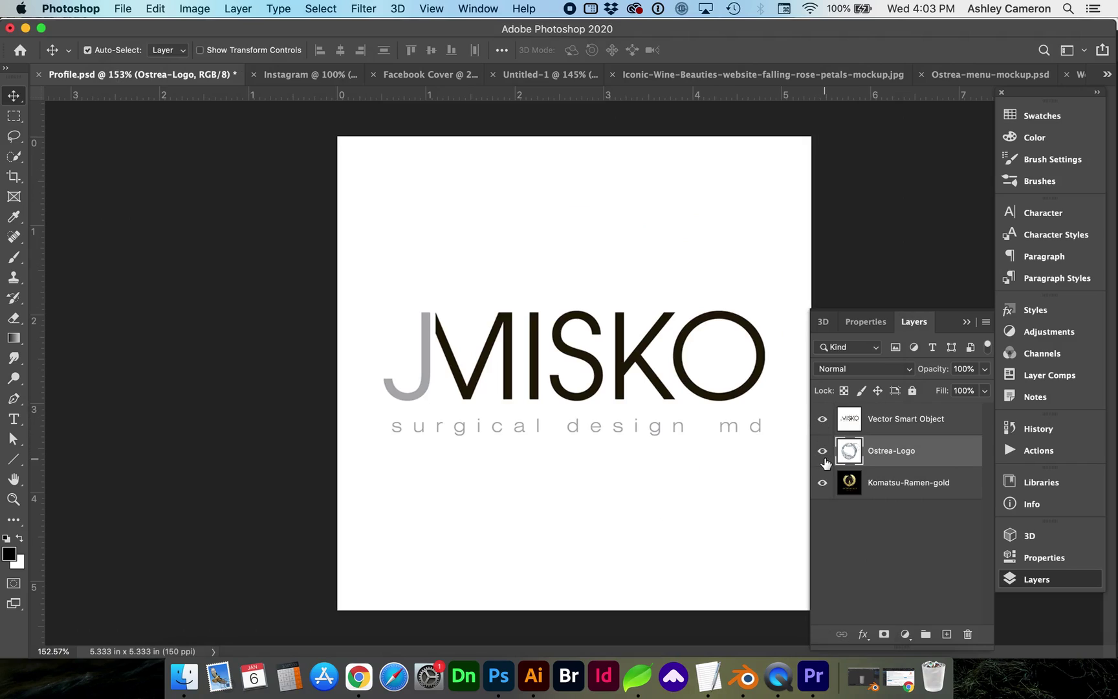
- Select the Vector Smart Object layer and open Save for Web (Legacy) with PNG-24 format
{"action": "left_click", "coordinate": [867, 428]}
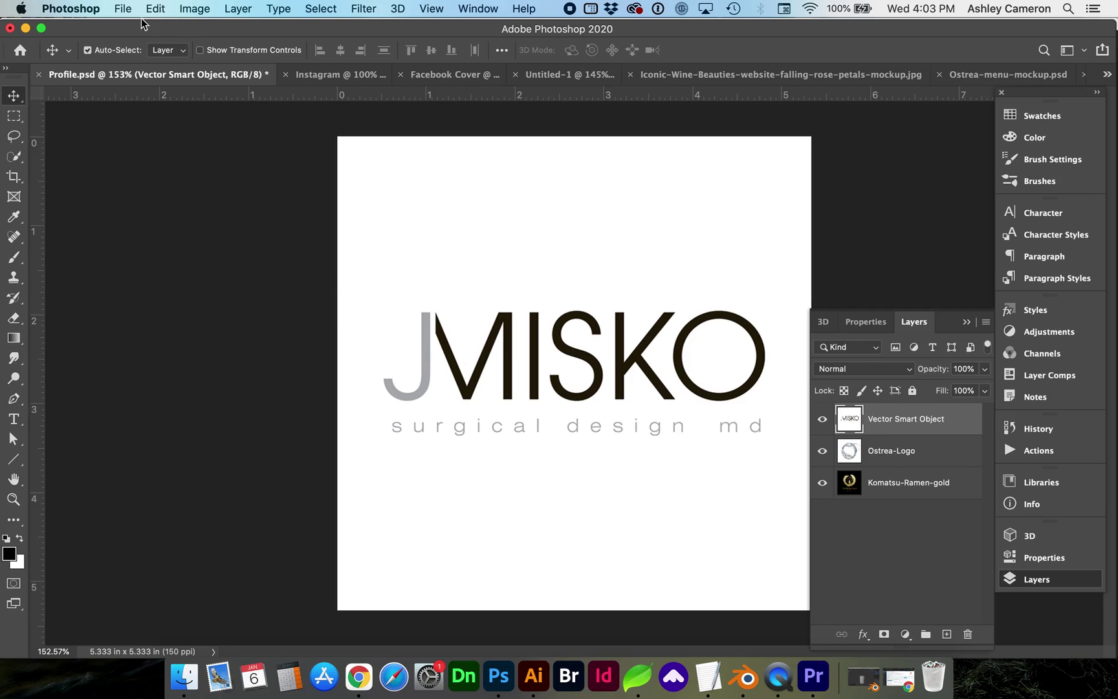
{"action": "left_click", "coordinate": [124, 10]}
{"action": "mouse_move", "coordinate": [159, 221]}
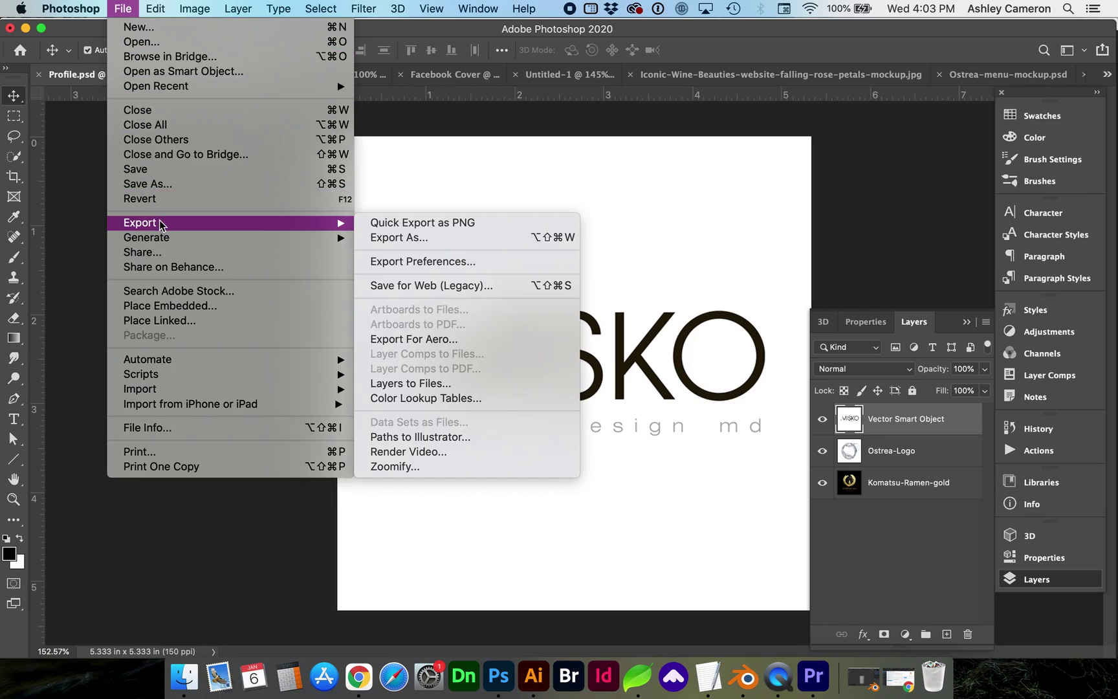
{"action": "left_click", "coordinate": [444, 286]}
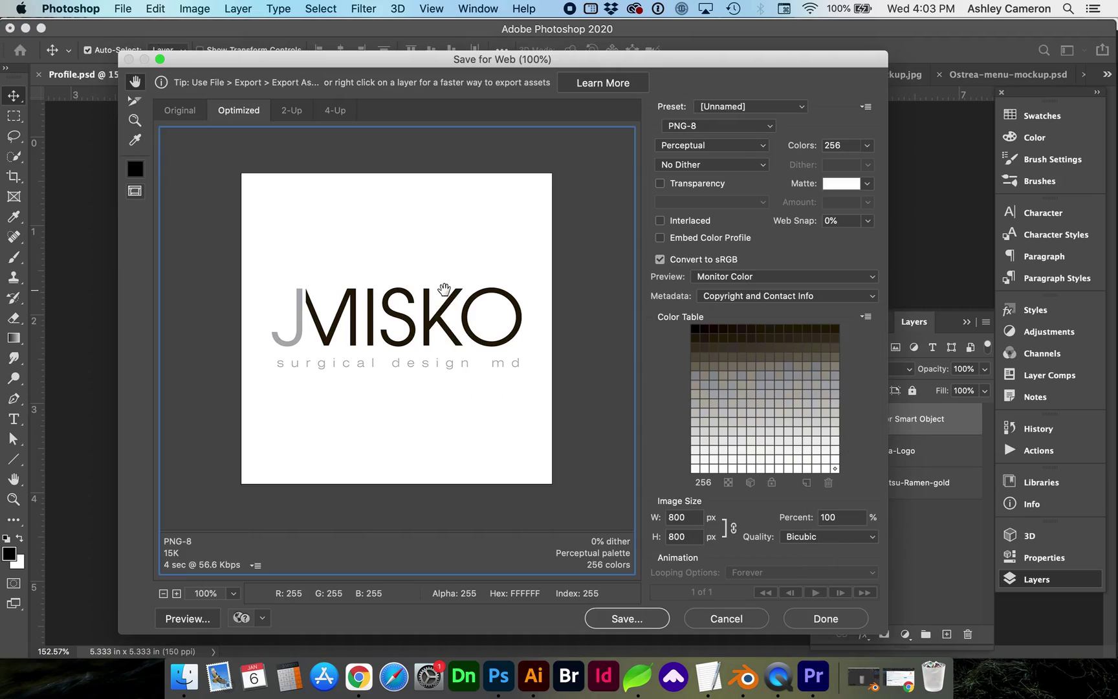
{"action": "left_click", "coordinate": [686, 131]}
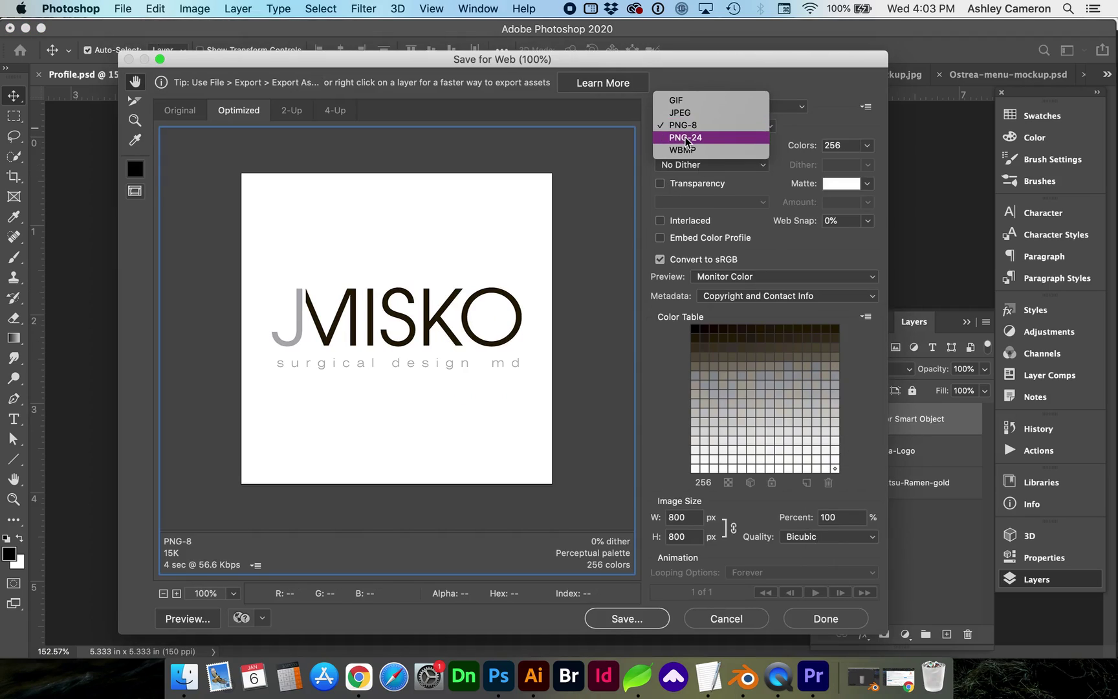
{"action": "left_click", "coordinate": [687, 138]}
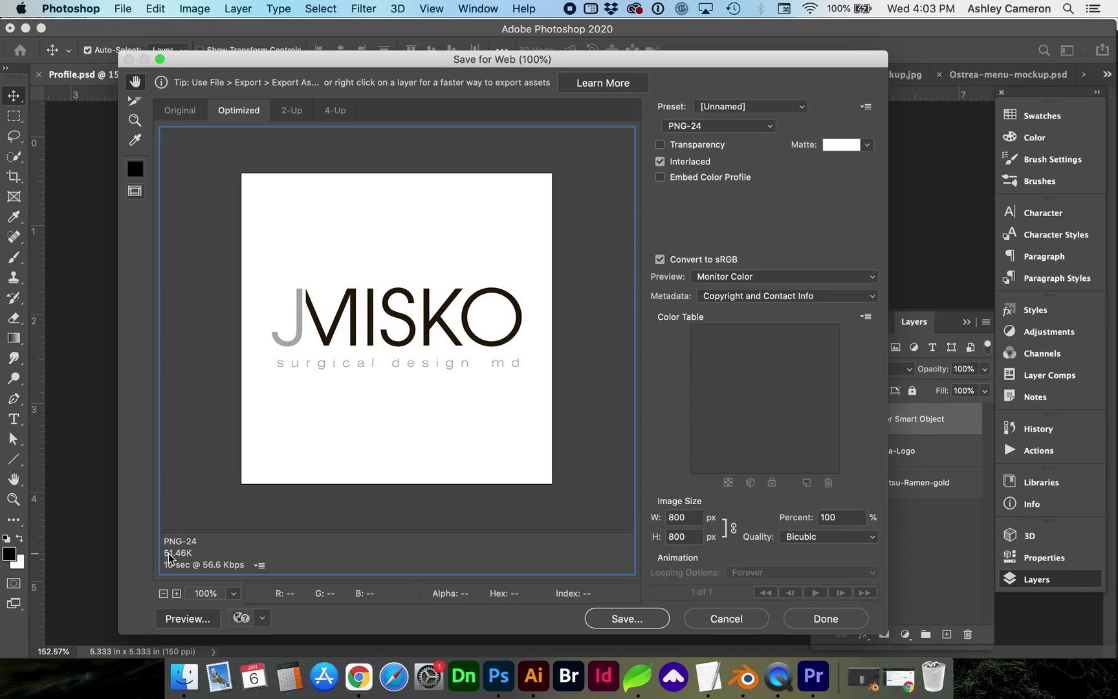
- Change the export width from 800 to 1080 pixels
{"action": "left_click", "coordinate": [673, 516]}
{"action": "double_click", "coordinate": [674, 516]}
{"action": "type", "text": "1080"}
{"action": "key", "text": "Tab"}
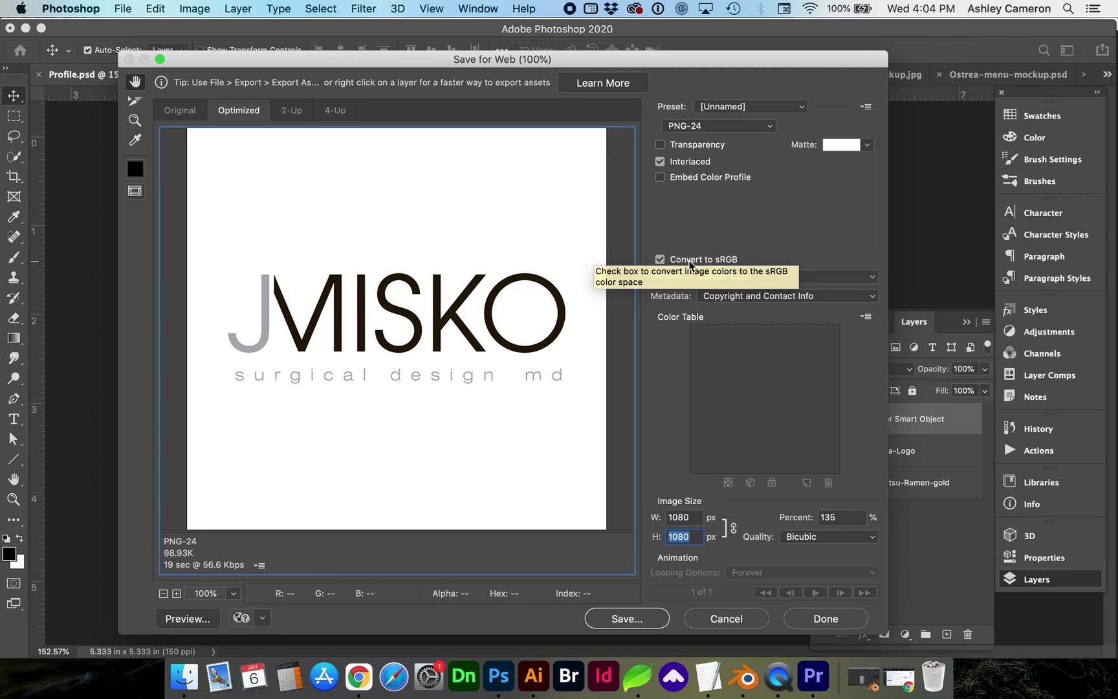
- Save the 1080-pixel logo over JMISKO-Profile.png, confirming the replacement
{"action": "left_click", "coordinate": [622, 619]}
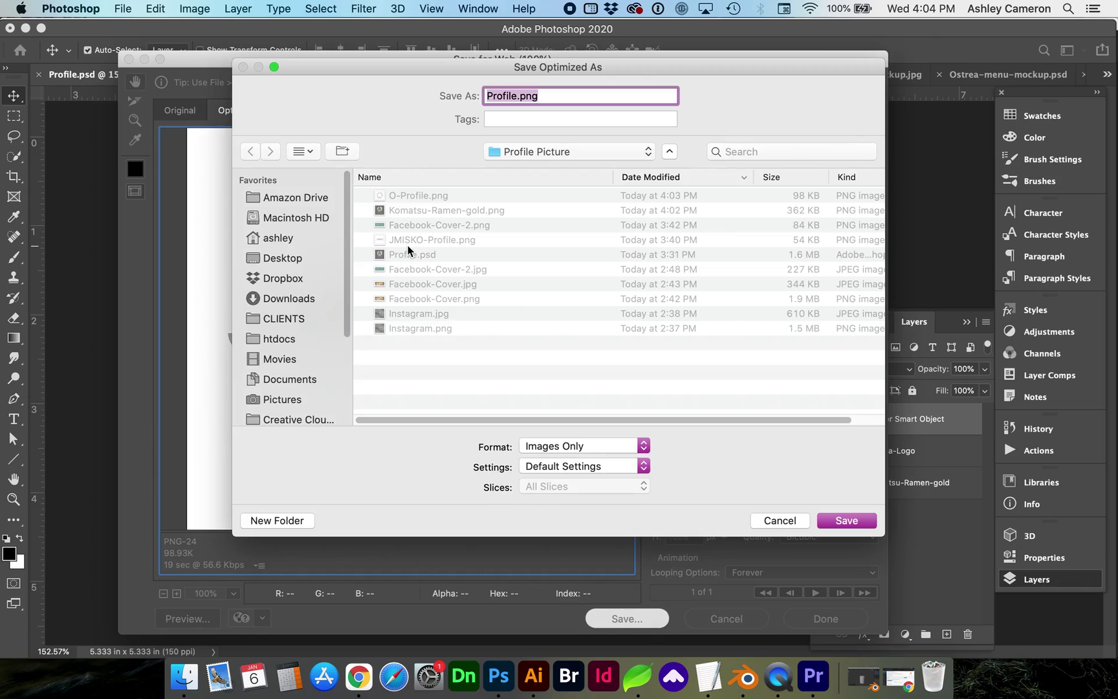
{"action": "left_click", "coordinate": [401, 239]}
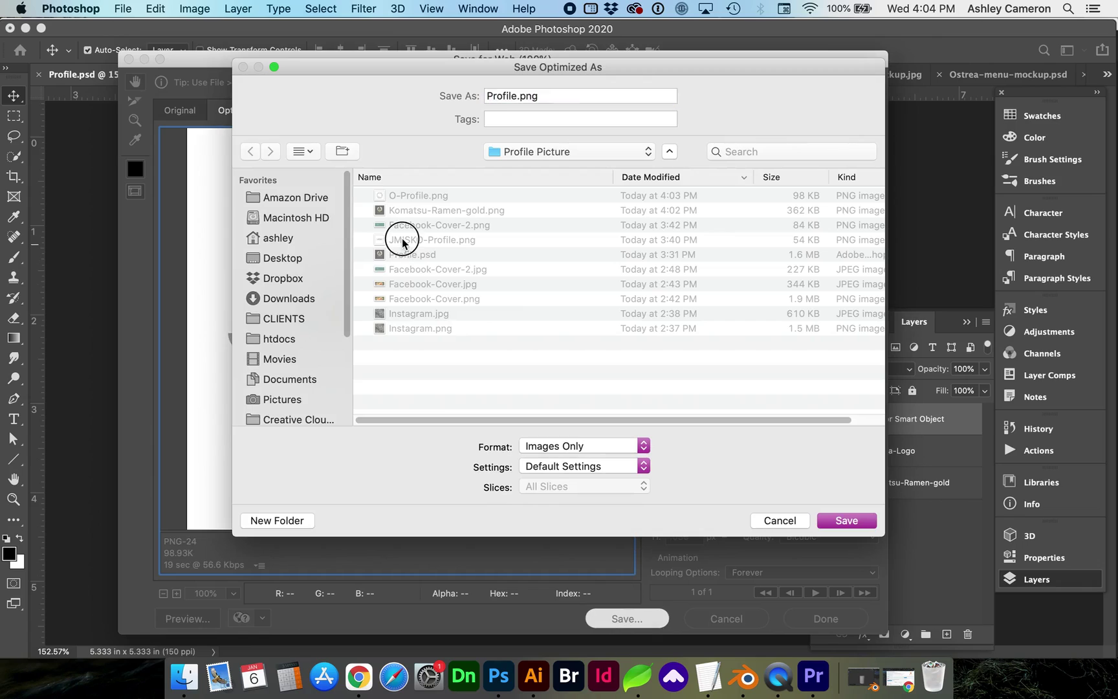
{"action": "left_click", "coordinate": [853, 520]}
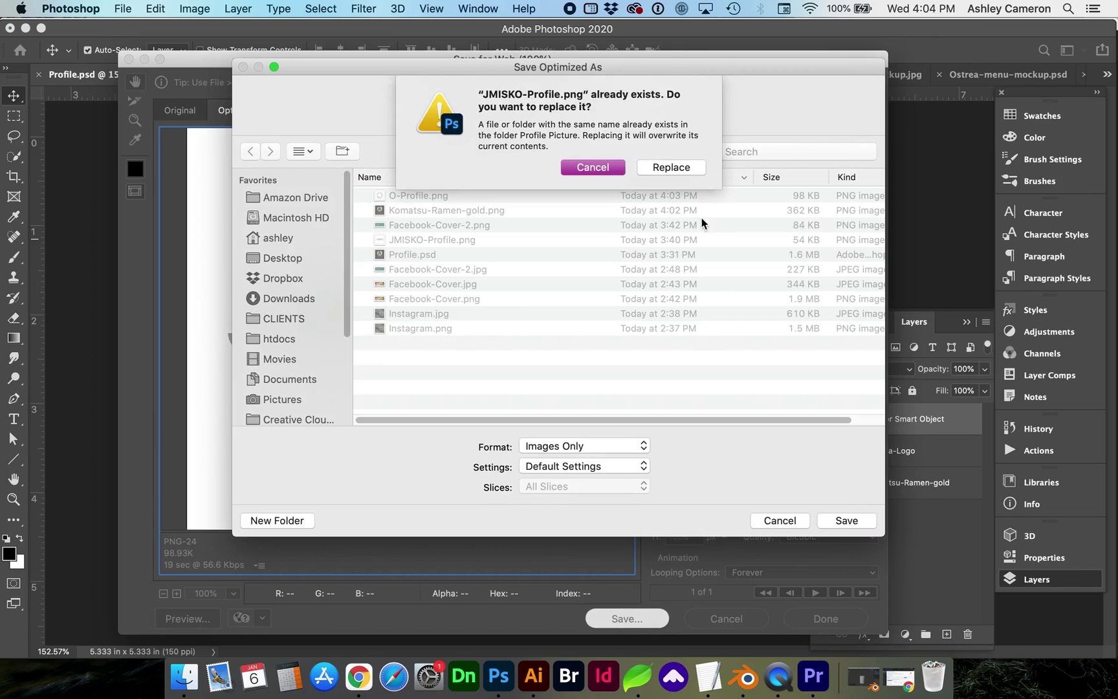
{"action": "left_click", "coordinate": [679, 171]}
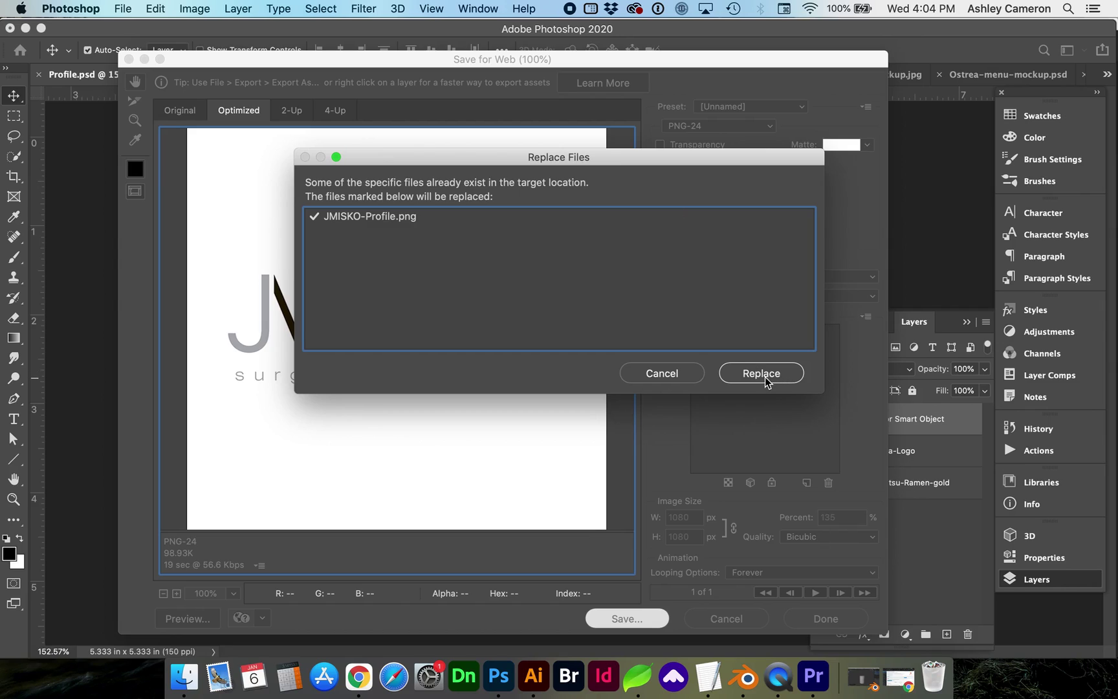
{"action": "left_click", "coordinate": [765, 378]}
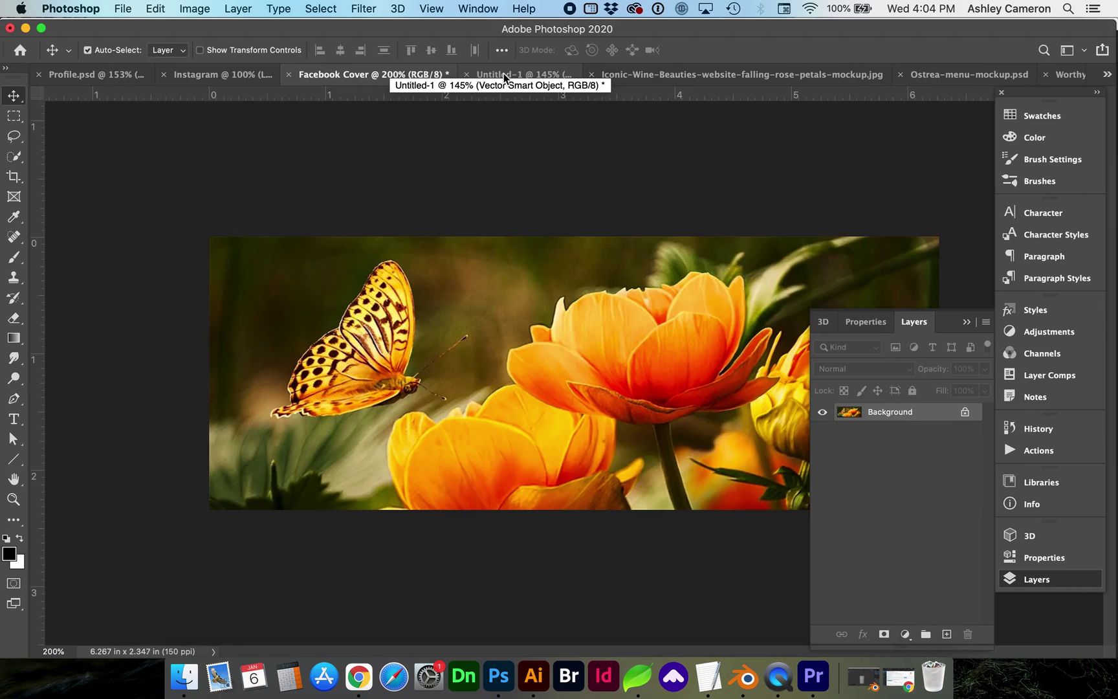
- Switch to the teal banner document and open Save for Web (Legacy) with PNG-24 output
{"action": "left_click", "coordinate": [504, 74]}
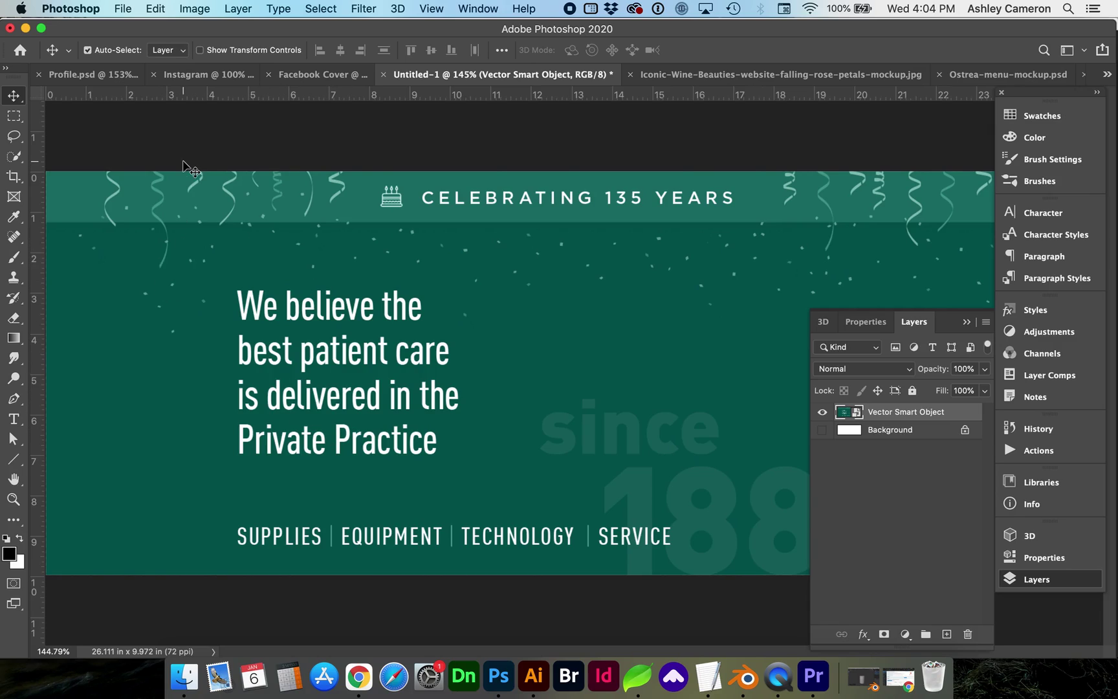
{"action": "left_click", "coordinate": [123, 9]}
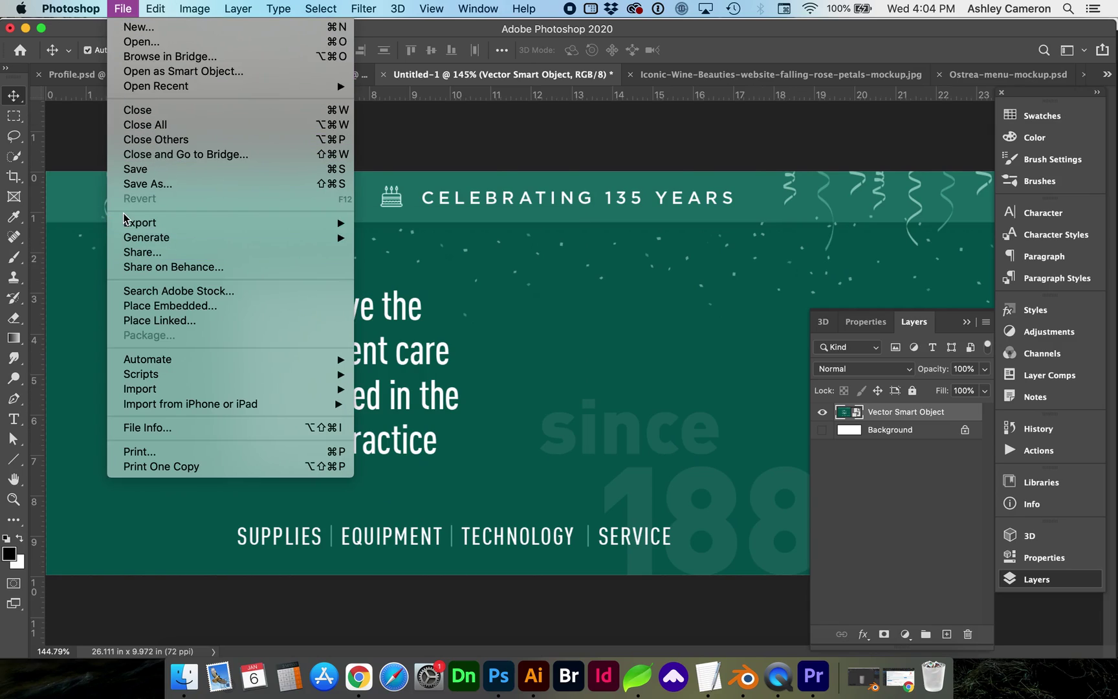
{"action": "mouse_move", "coordinate": [129, 222]}
{"action": "left_click", "coordinate": [408, 286]}
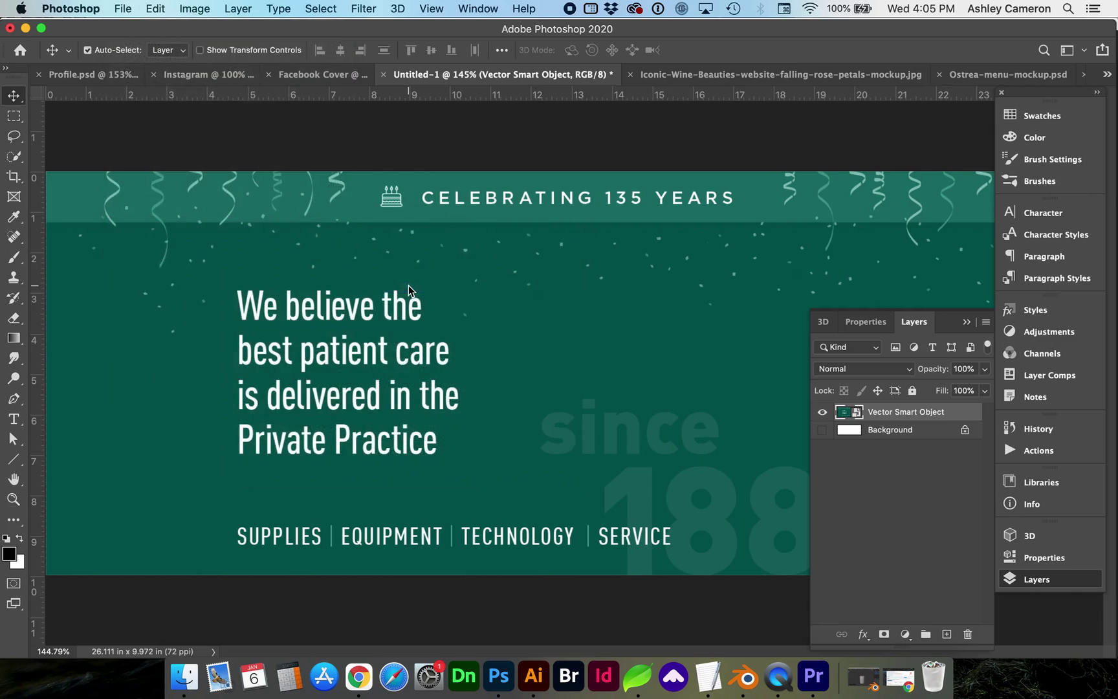
{"action": "left_click", "coordinate": [708, 127]}
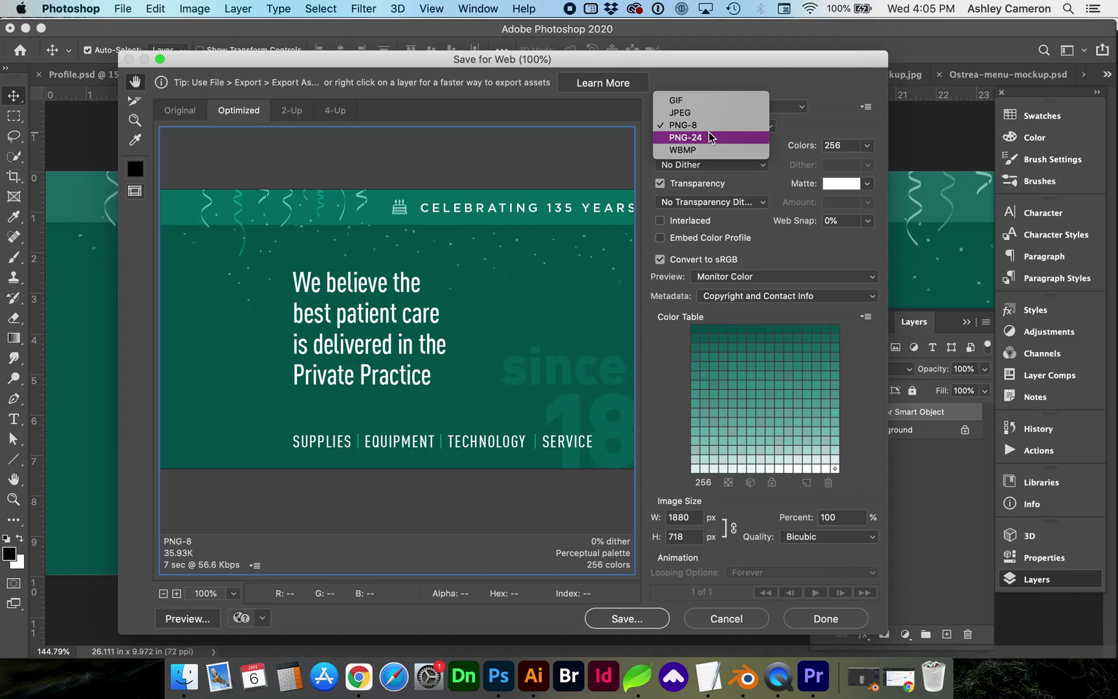
{"action": "left_click", "coordinate": [708, 137]}
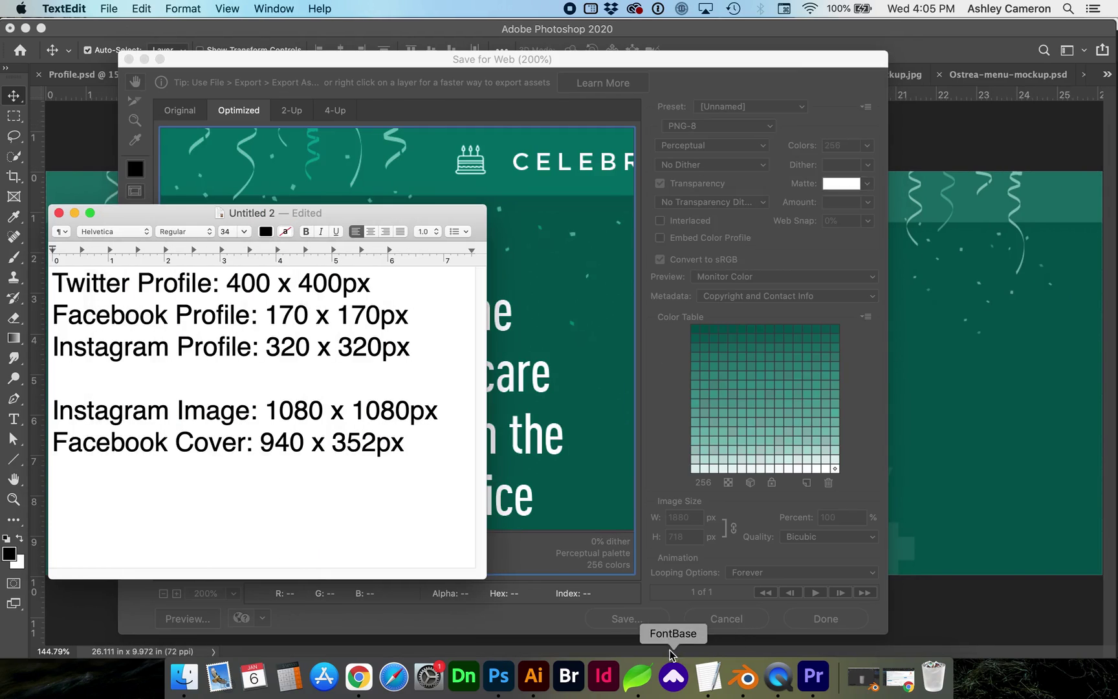
{"action": "double_click", "coordinate": [218, 450]}
{"action": "double_click", "coordinate": [287, 445]}
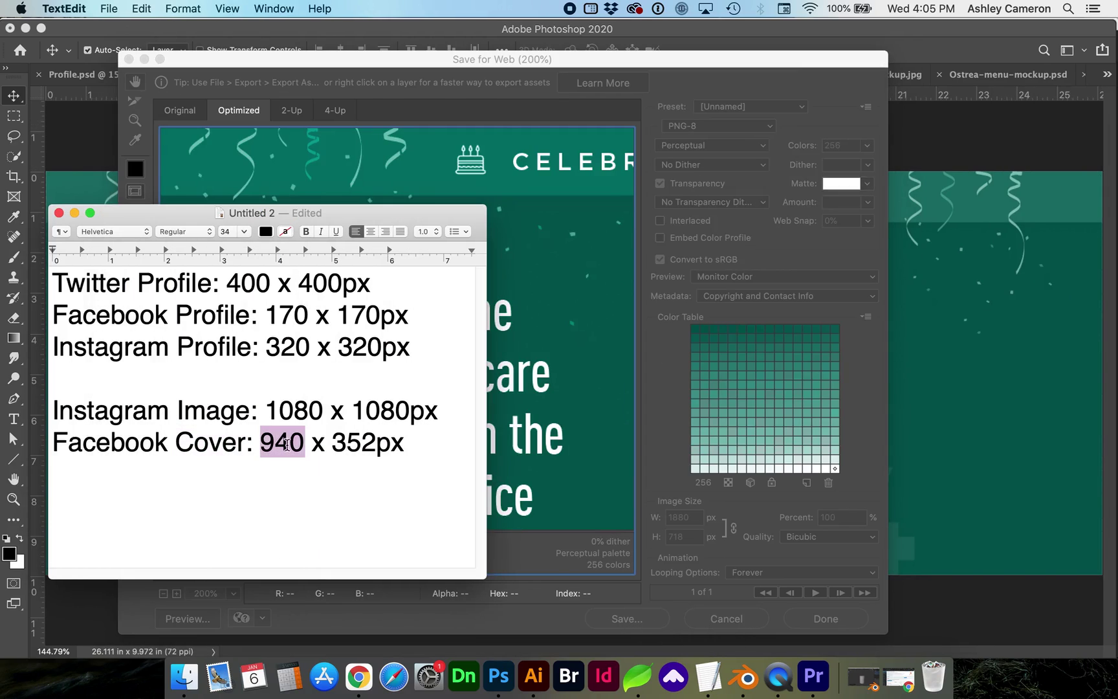
{"action": "double_click", "coordinate": [339, 443]}
{"action": "left_click", "coordinate": [346, 445]}
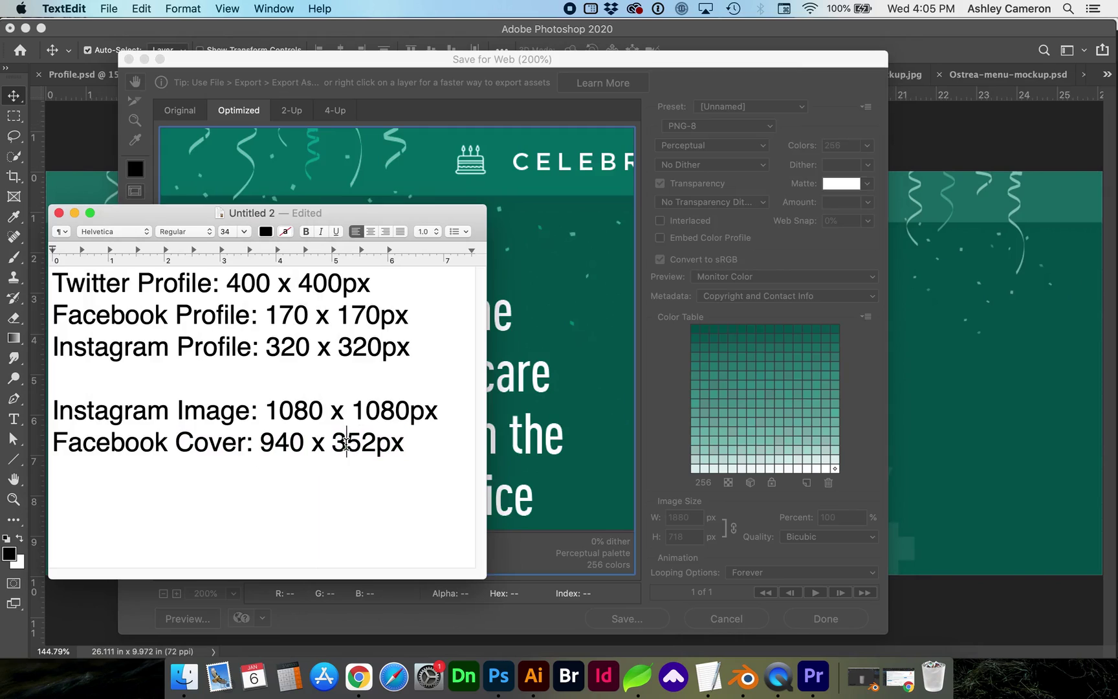
{"action": "double_click", "coordinate": [268, 442]}
{"action": "key", "text": "super+c"}
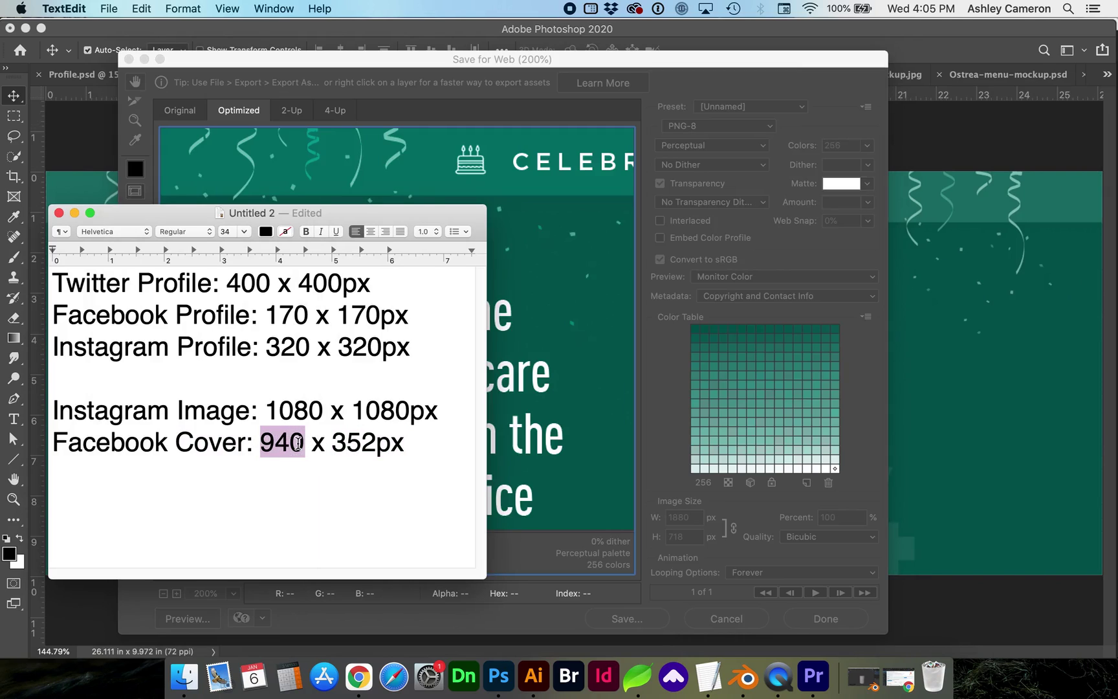
- In the banner's export settings, paste a 940 px width and choose PNG-24
{"action": "left_click", "coordinate": [486, 70]}
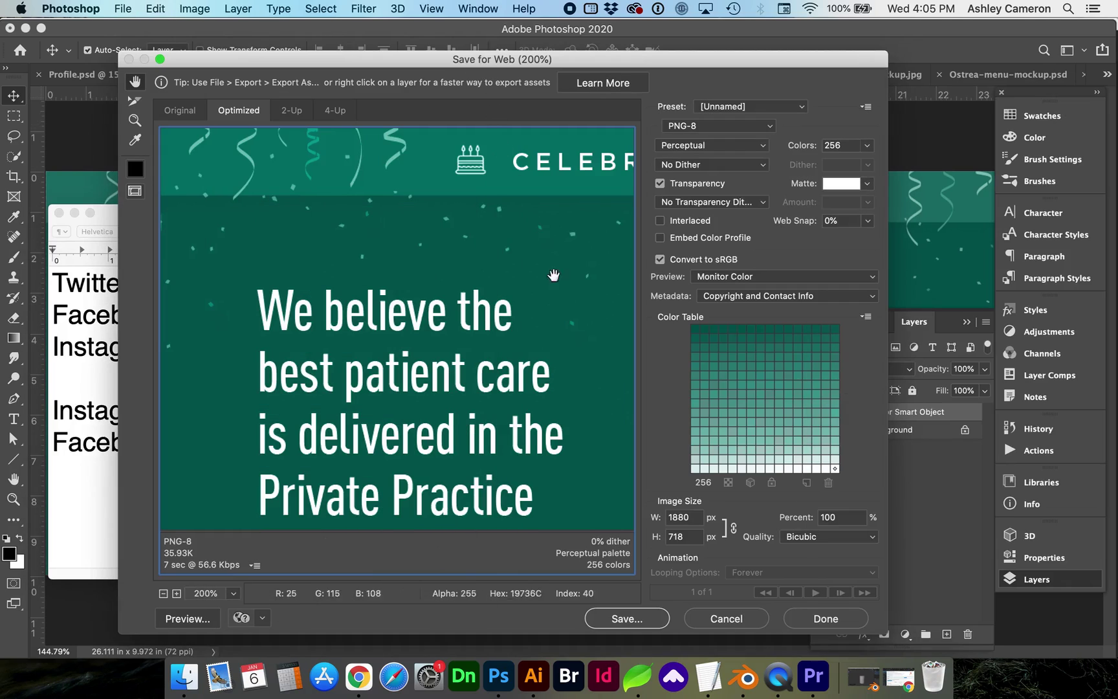
{"action": "double_click", "coordinate": [688, 516]}
{"action": "key", "text": "super+v"}
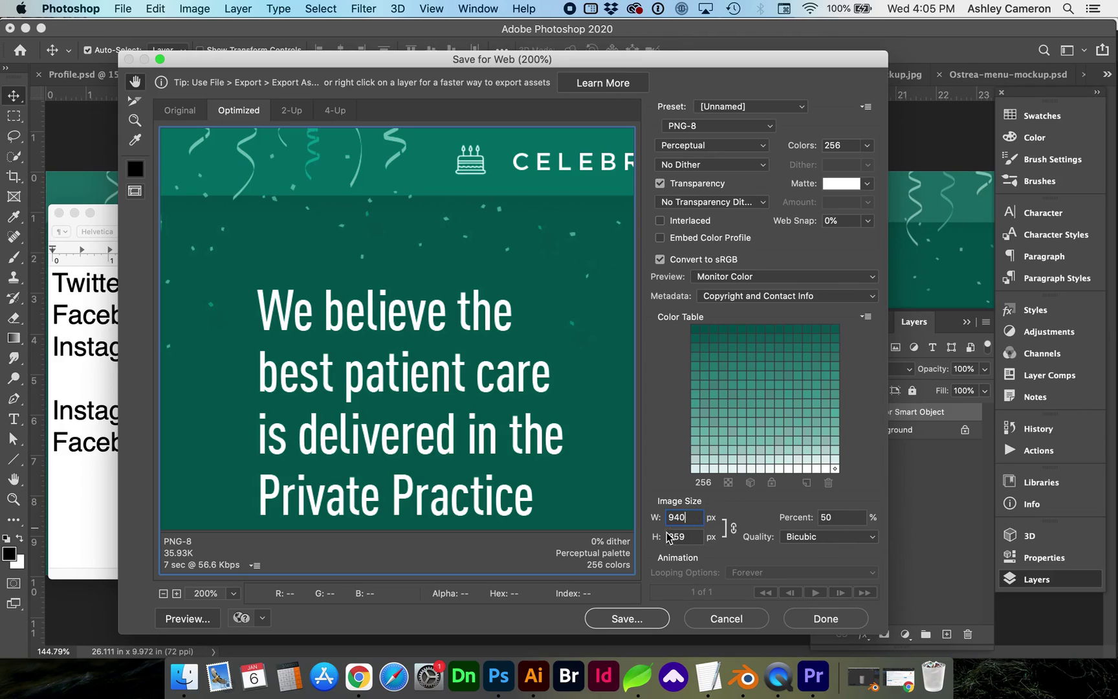
{"action": "left_click", "coordinate": [697, 535]}
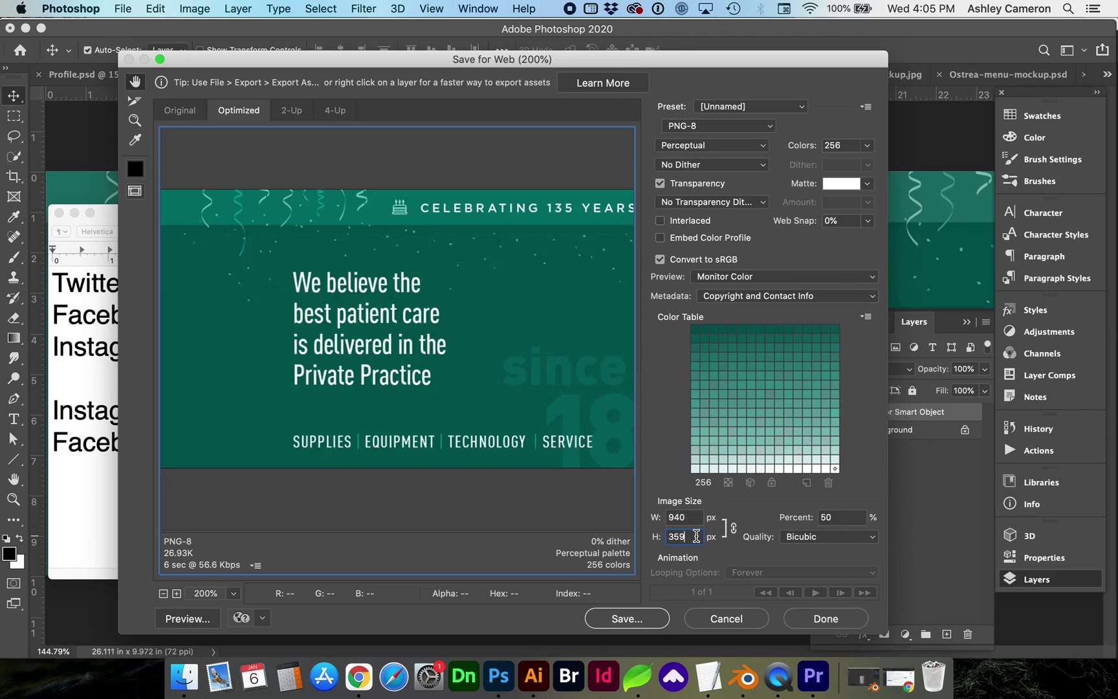
{"action": "left_click", "coordinate": [701, 124]}
{"action": "left_click", "coordinate": [696, 138]}
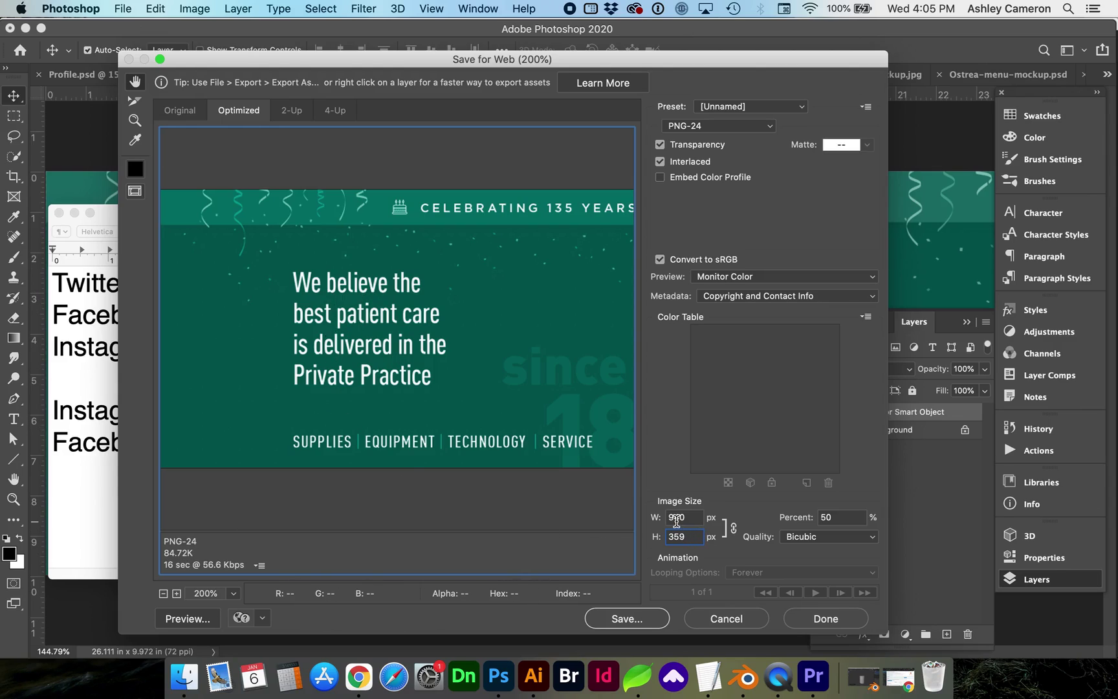
- Double the export width to 1880 px (940*2) and switch the format back to PNG-8
{"action": "left_click", "coordinate": [691, 517]}
{"action": "type", "text": "2"}
{"action": "key", "text": "Tab"}
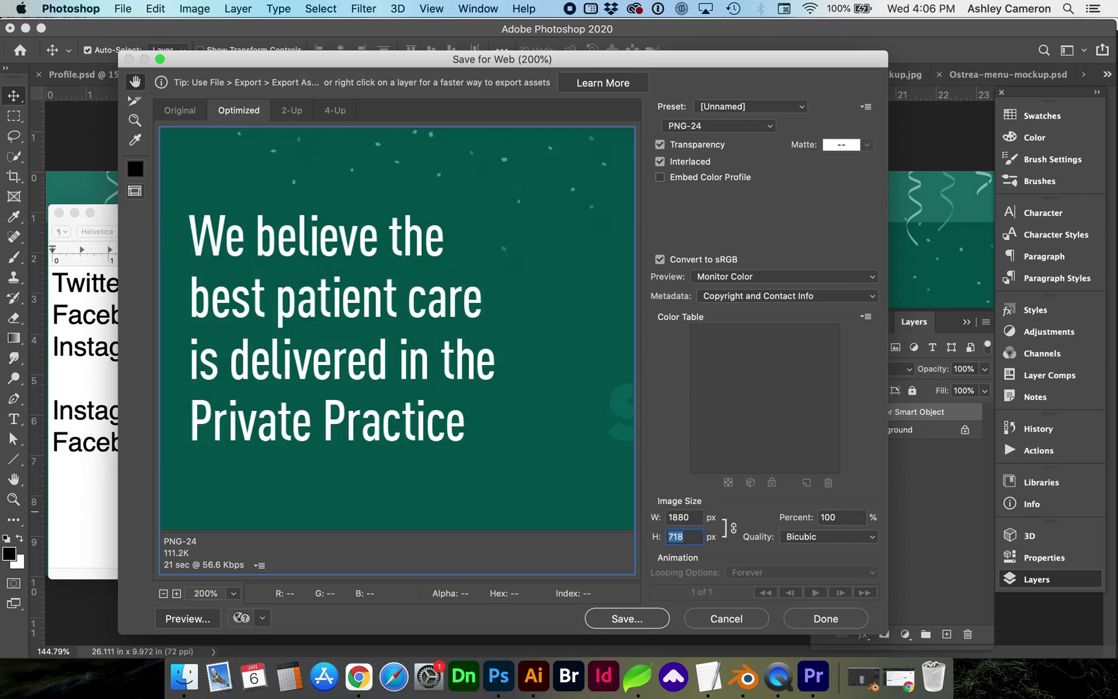
{"action": "left_click_drag", "start_coordinate": [355, 395], "coordinate": [438, 501]}
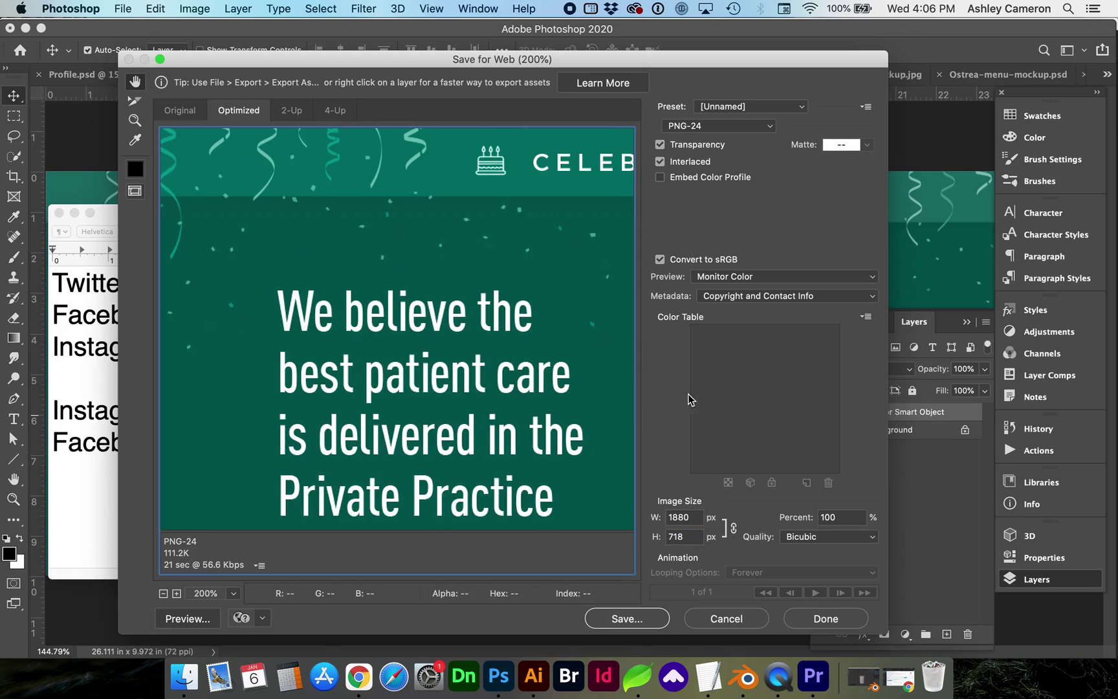
{"action": "left_click", "coordinate": [690, 127]}
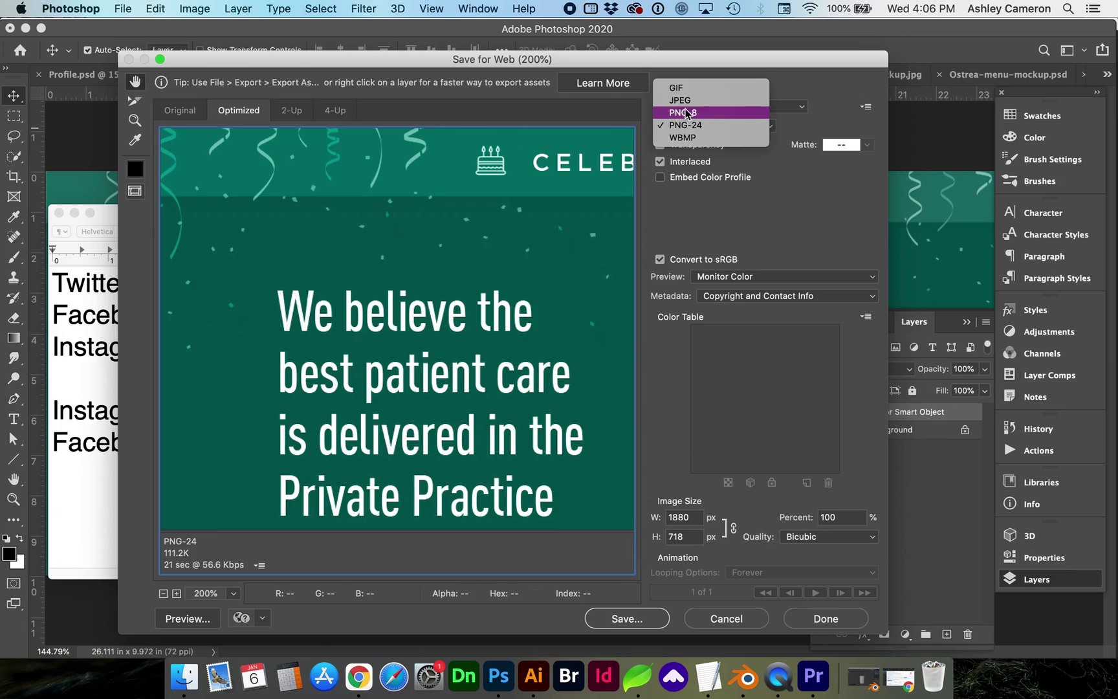
{"action": "left_click", "coordinate": [687, 114]}
- Preview the banner at 100%, save the PNG-8 banner, and bring up the Facebook Cover document
{"action": "left_click_drag", "start_coordinate": [541, 258], "coordinate": [453, 352]}
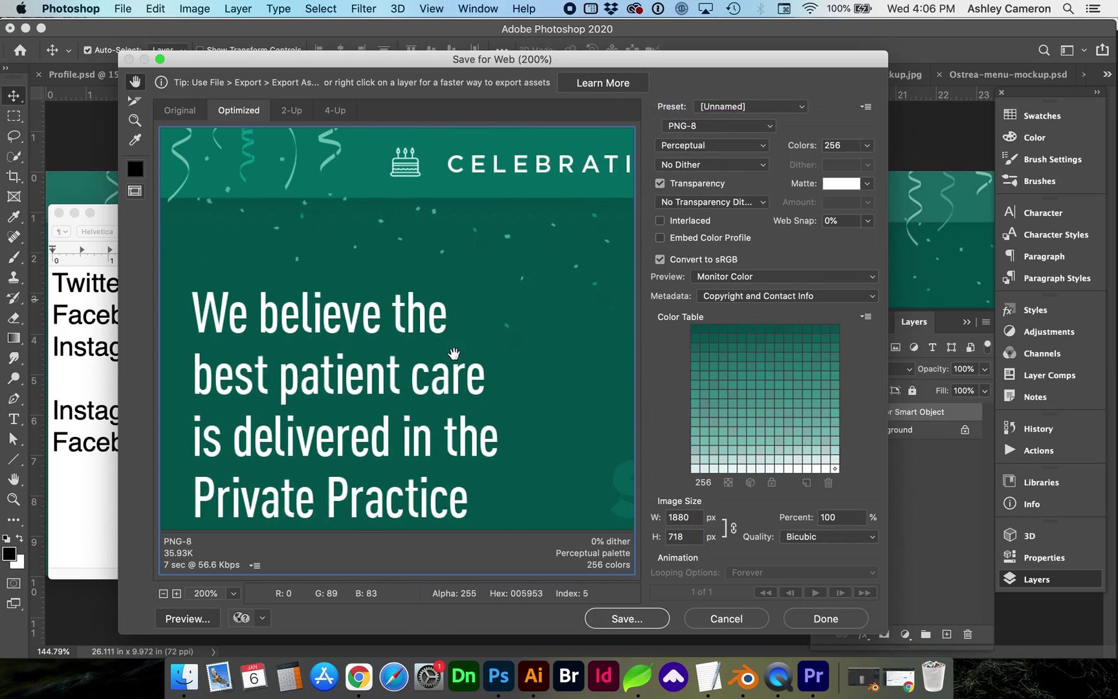
{"action": "left_click", "coordinate": [163, 593]}
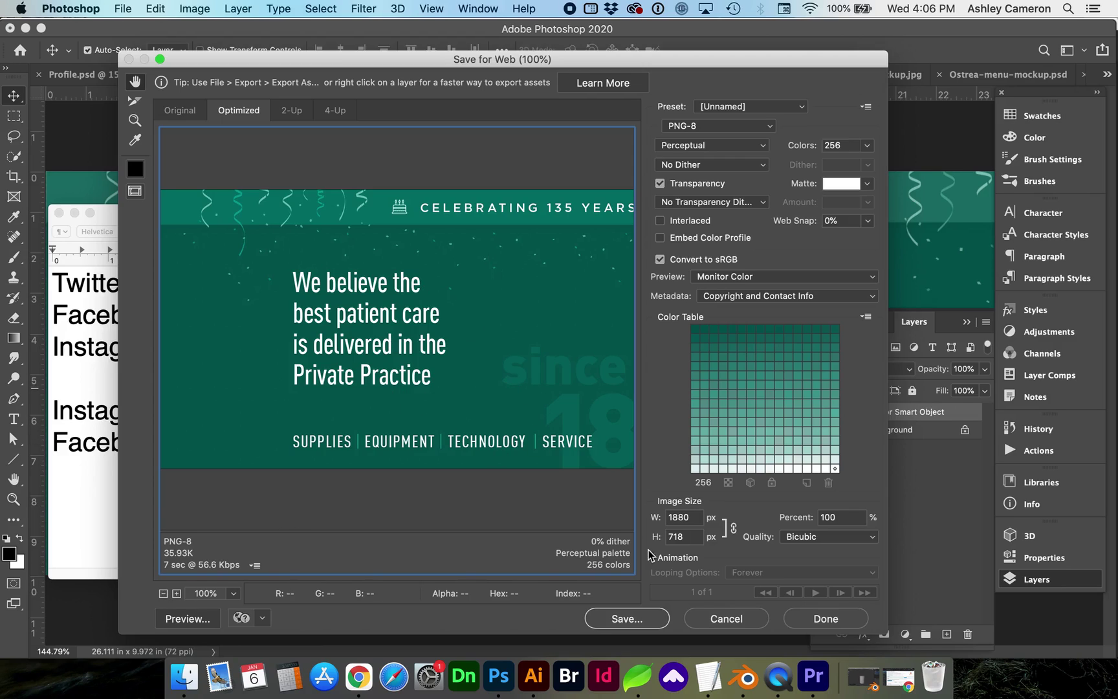
{"action": "left_click", "coordinate": [634, 623]}
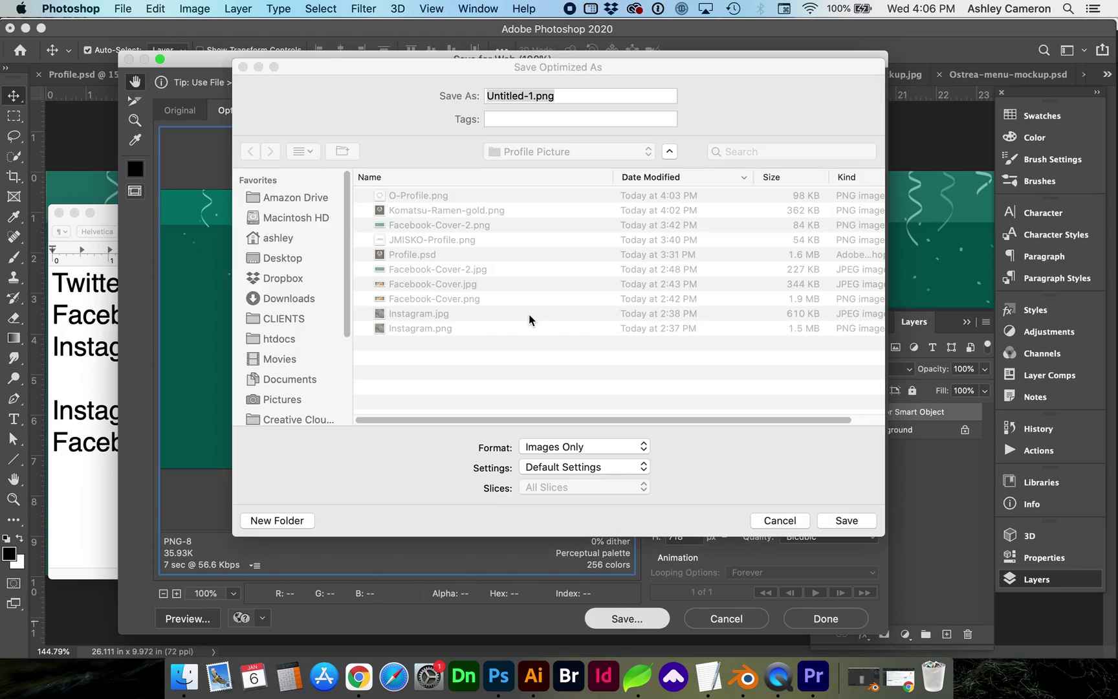
{"action": "key", "text": "Return"}
{"action": "left_click", "coordinate": [324, 75]}
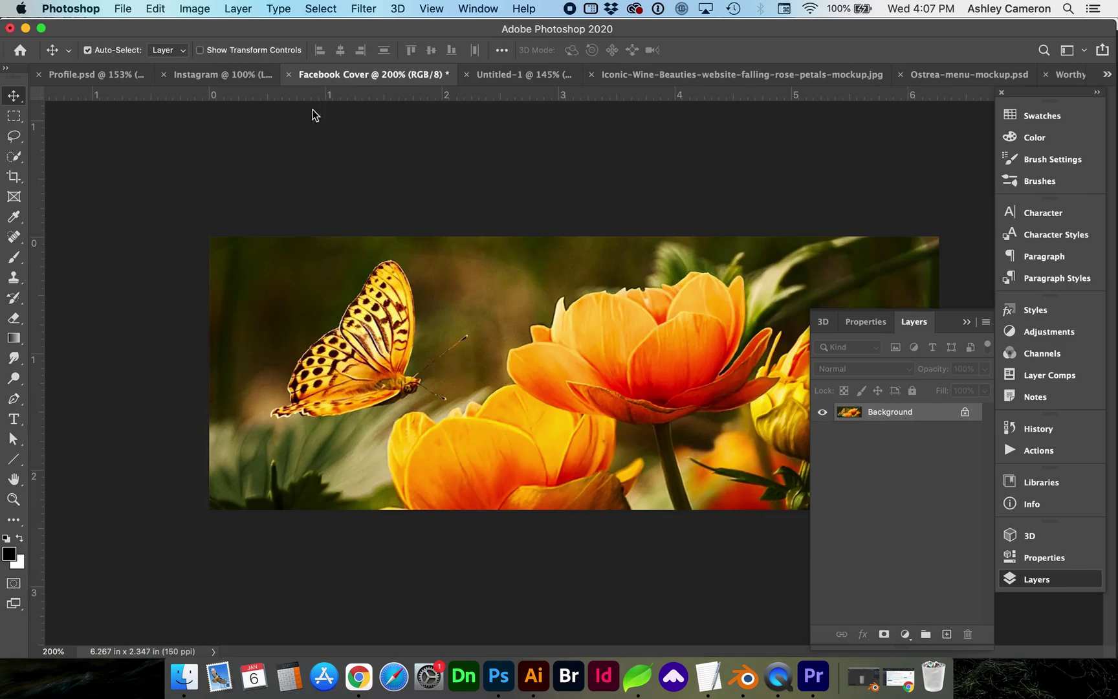
- Open Save for Web (Legacy) for the cover, trying PNG-8 then PNG-24 output
{"action": "key", "text": "super"}
{"action": "left_click", "coordinate": [123, 8]}
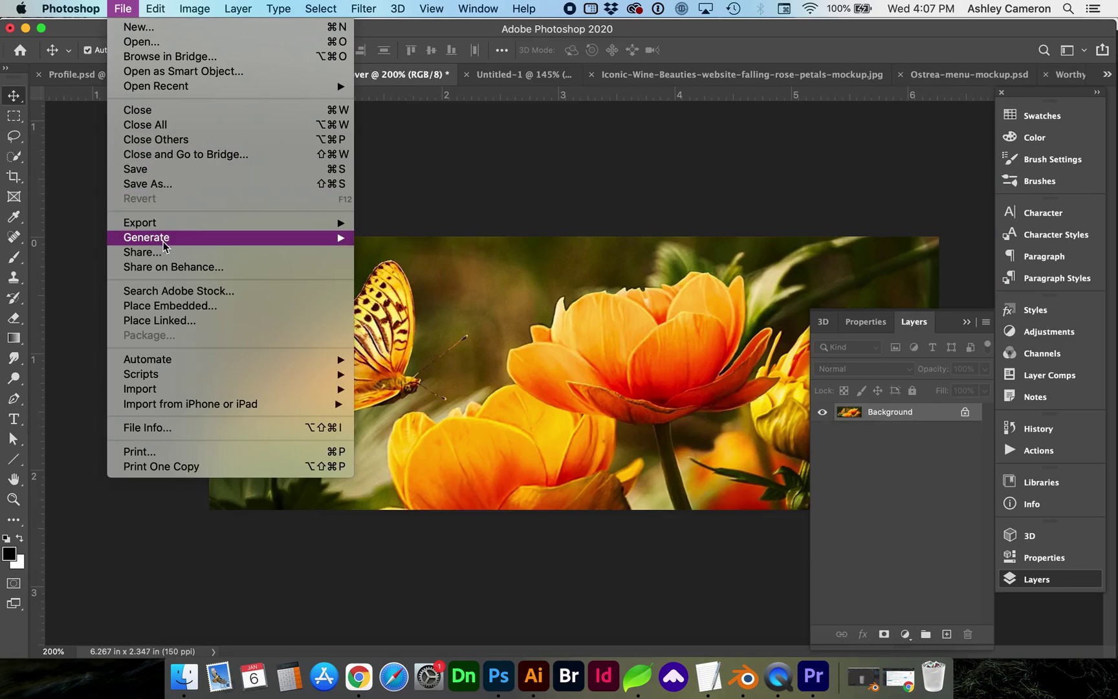
{"action": "mouse_move", "coordinate": [157, 224]}
{"action": "left_click", "coordinate": [429, 287]}
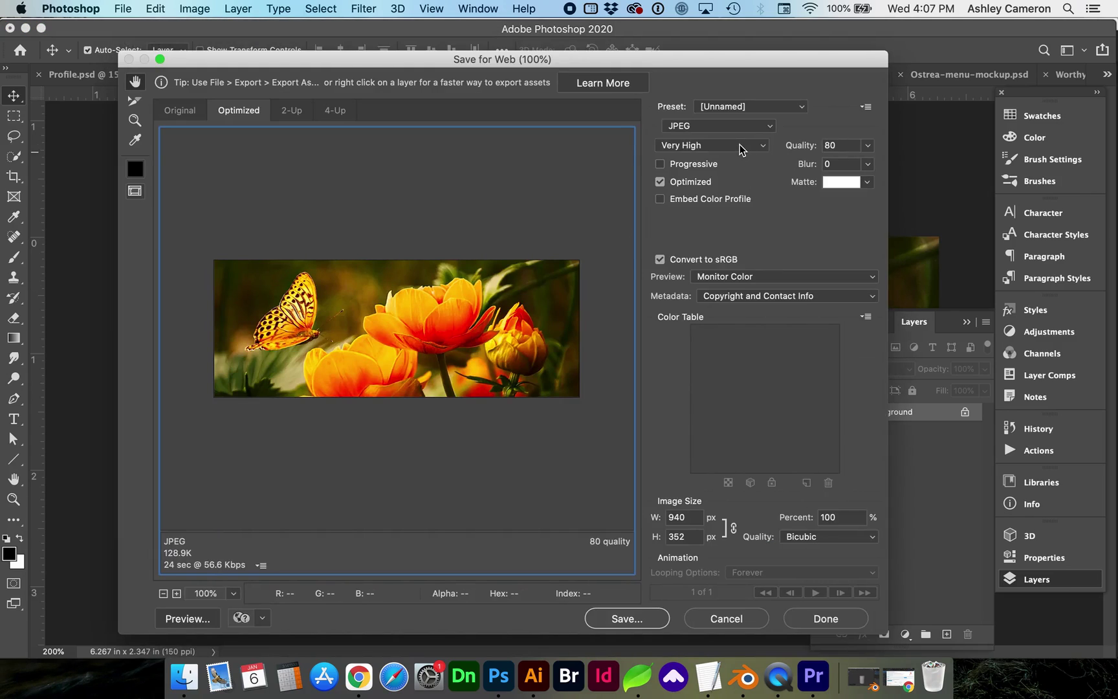
{"action": "left_click", "coordinate": [716, 126]}
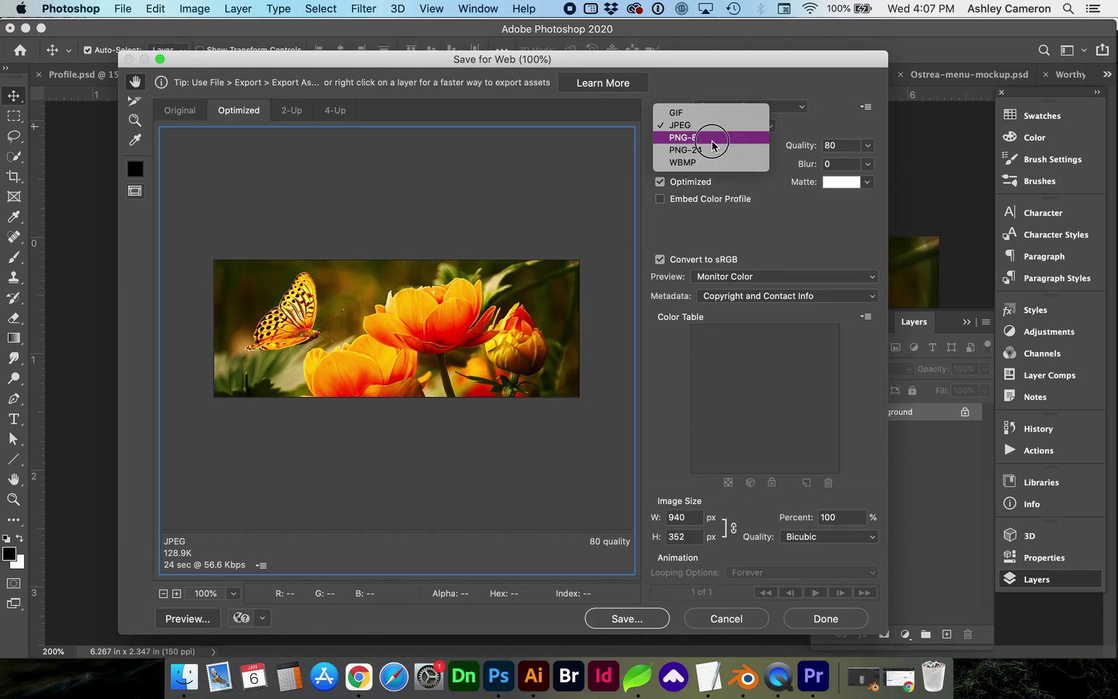
{"action": "left_click", "coordinate": [712, 139]}
{"action": "left_click", "coordinate": [706, 127]}
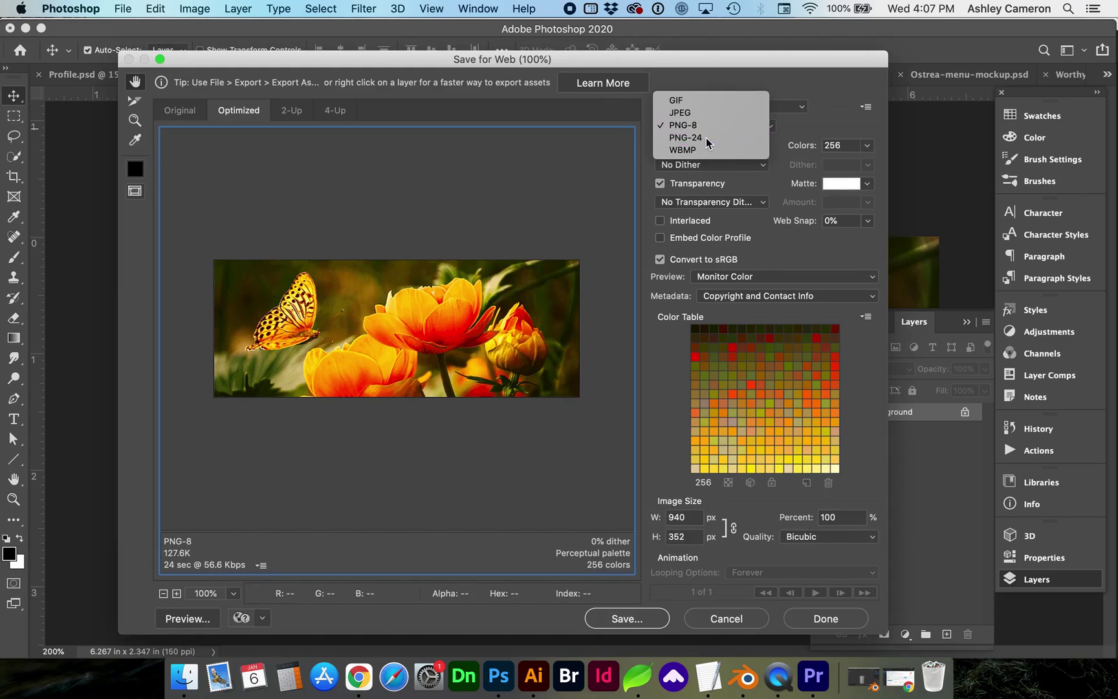
{"action": "left_click", "coordinate": [706, 137]}
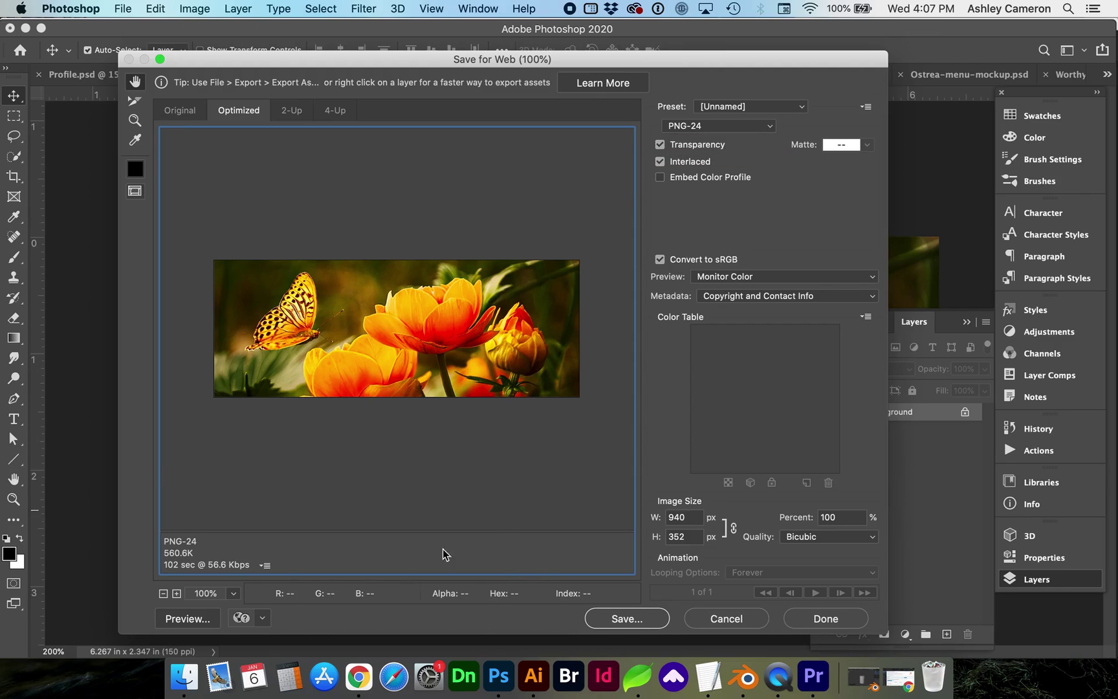
- Preview the butterfly at 200%, compare JPEG size, then keep PNG-24 and start saving
{"action": "left_click", "coordinate": [177, 594]}
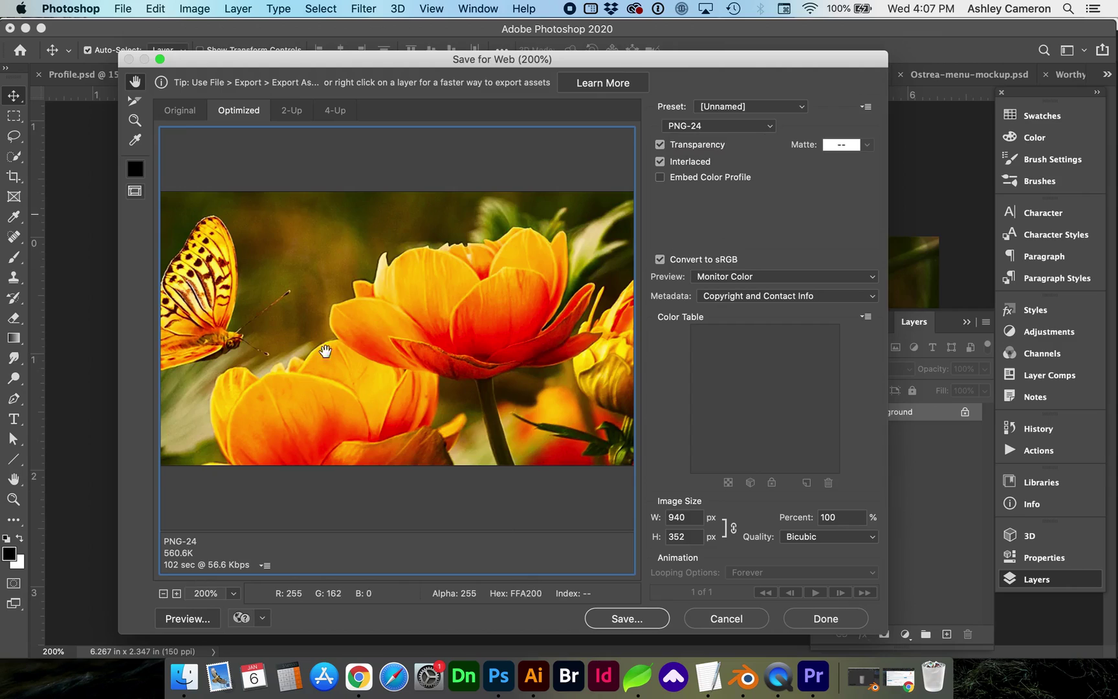
{"action": "left_click_drag", "start_coordinate": [325, 351], "coordinate": [499, 370]}
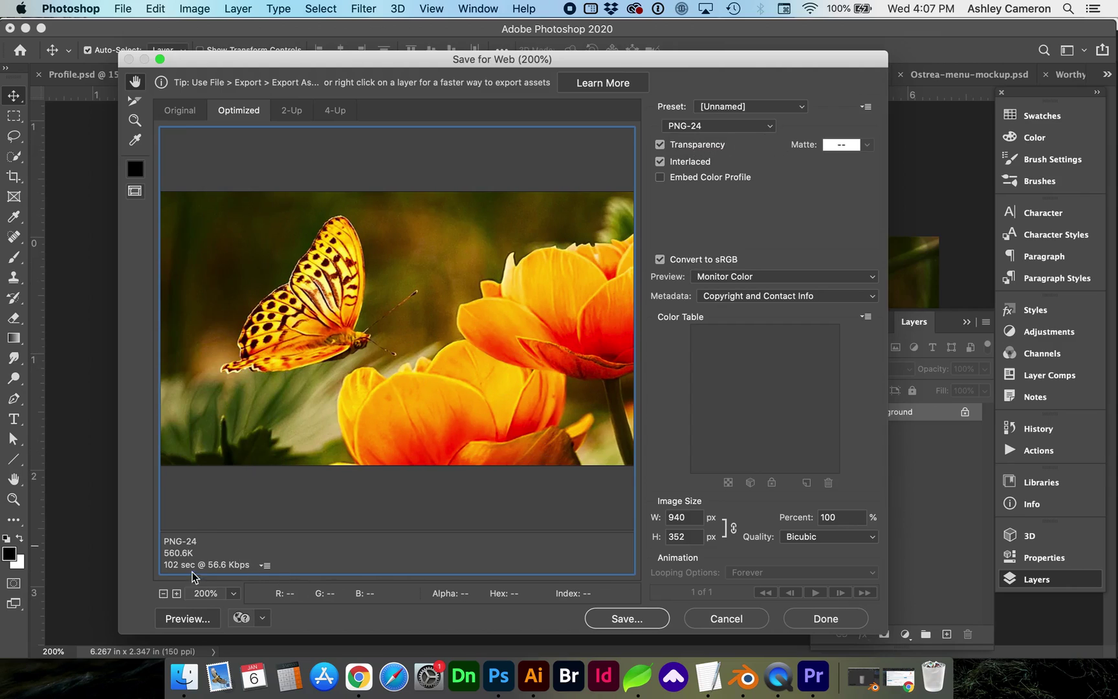
{"action": "left_click", "coordinate": [701, 125]}
{"action": "left_click", "coordinate": [687, 102]}
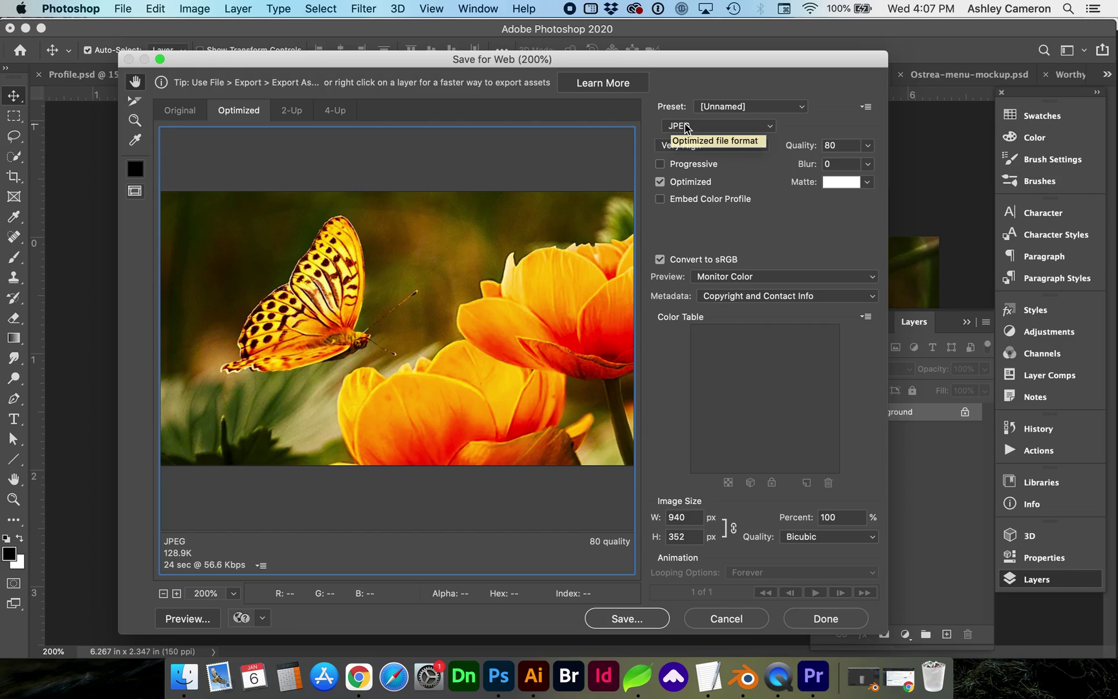
{"action": "left_click", "coordinate": [686, 127]}
{"action": "left_click", "coordinate": [685, 150]}
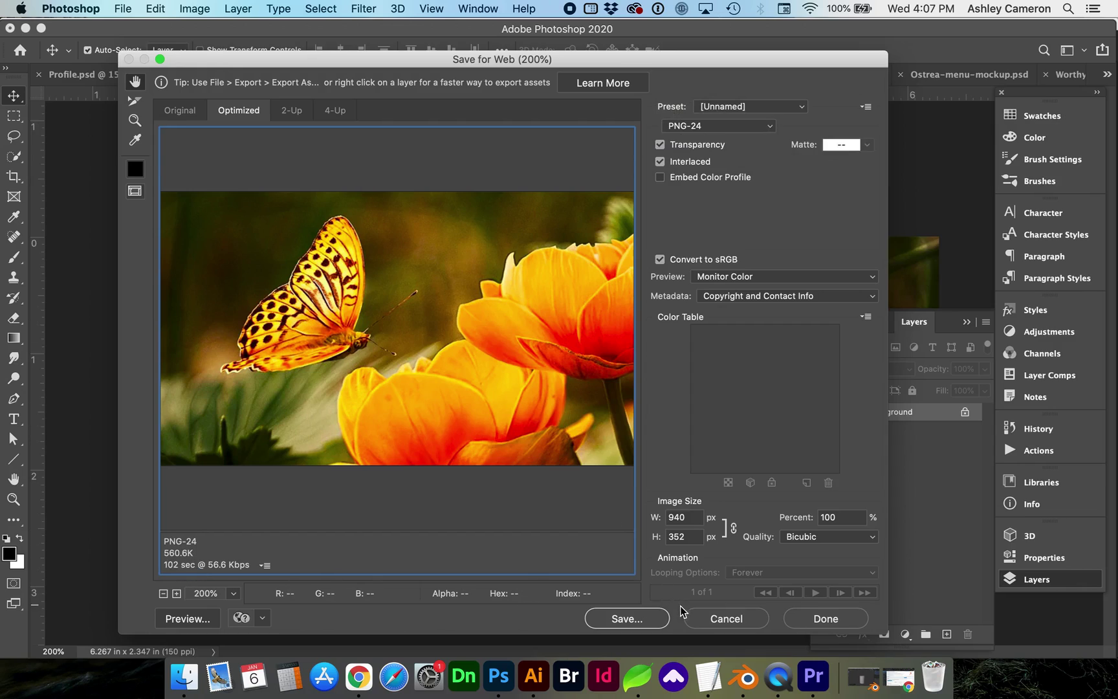
{"action": "left_click", "coordinate": [626, 618]}
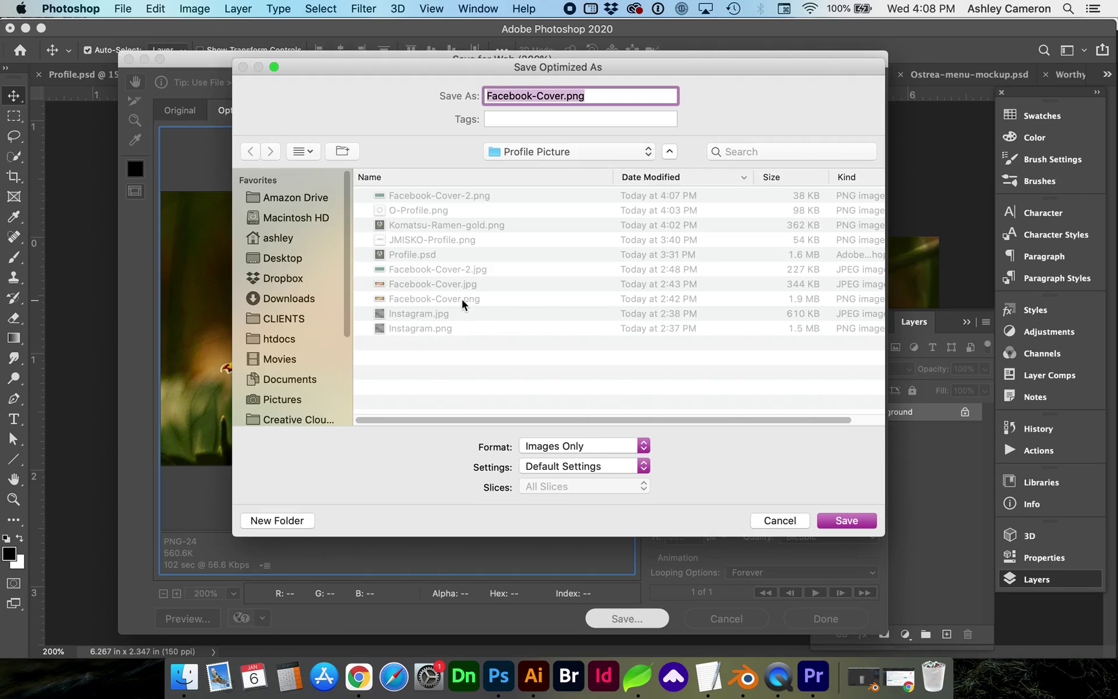
- Save Facebook-Cover.png, then select the Komatsu-Ramen-gold layer in Profile.psd
{"action": "left_click", "coordinate": [847, 521]}
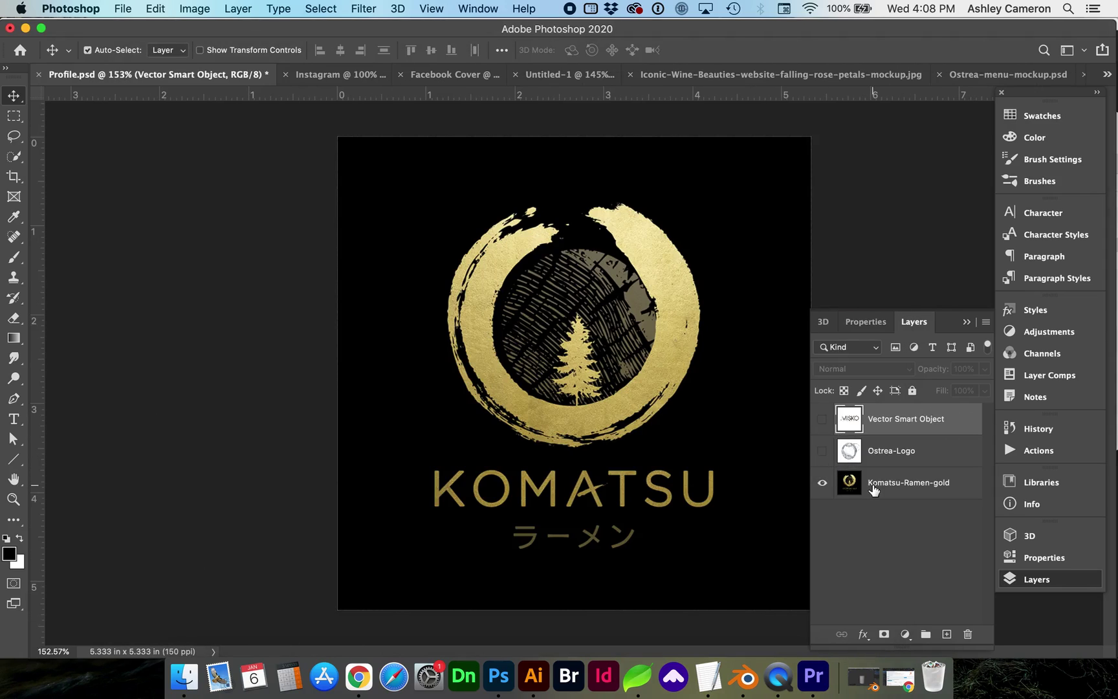
{"action": "left_click", "coordinate": [873, 488]}
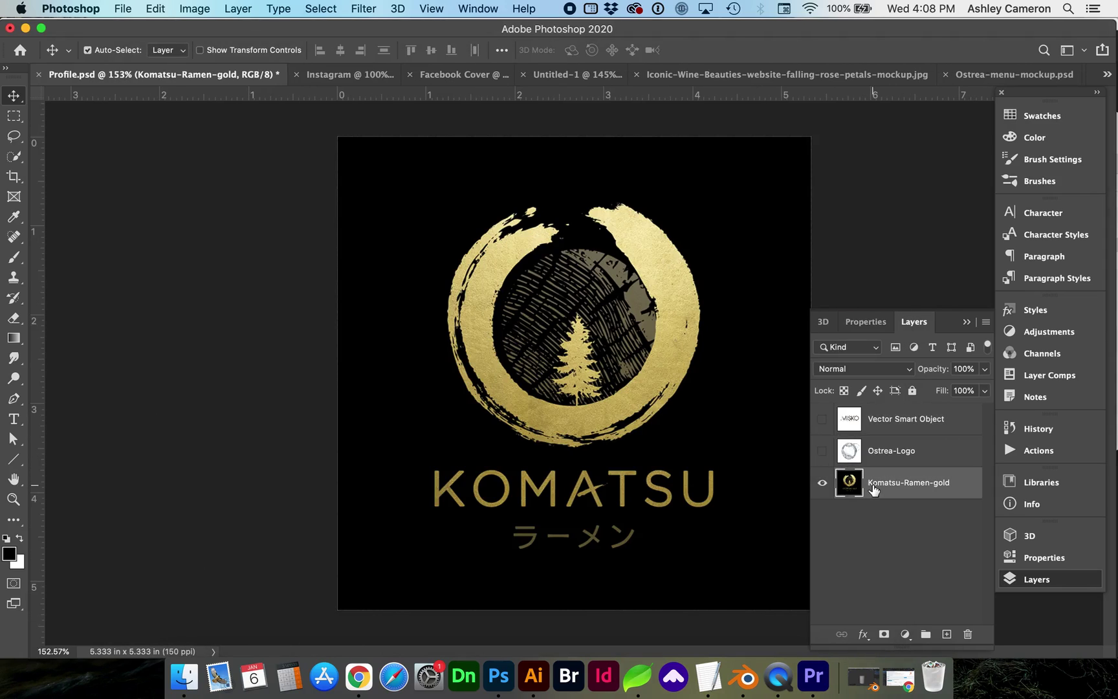